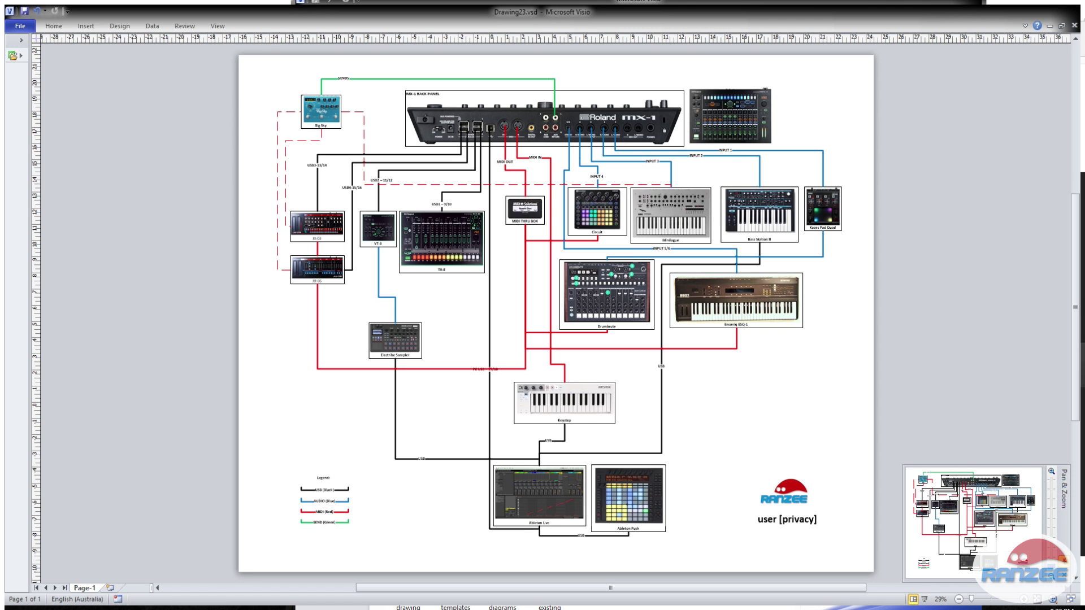
# - Examine the wiring diagram's cable colour legend, the MX-1 mixer and the ports on its back panel
pyautogui.moveTo(909, 546)
pyautogui.mouseDown()
pyautogui.moveTo(965, 576)
pyautogui.moveTo(930, 564)
pyautogui.mouseUp()
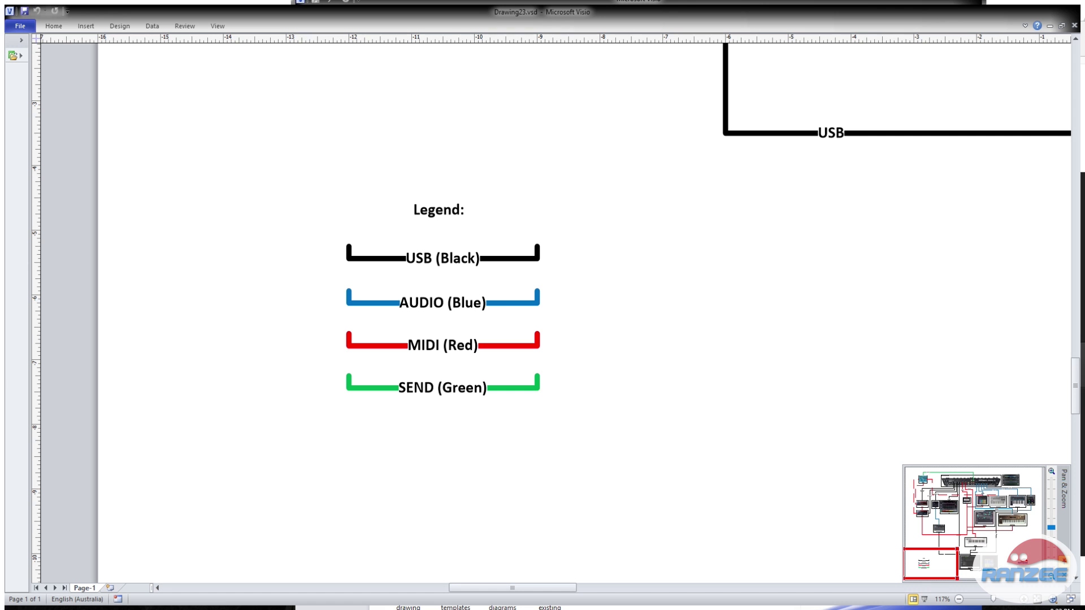
pyautogui.moveTo(931, 563)
pyautogui.mouseDown()
pyautogui.moveTo(992, 483)
pyautogui.moveTo(1005, 481)
pyautogui.mouseUp()
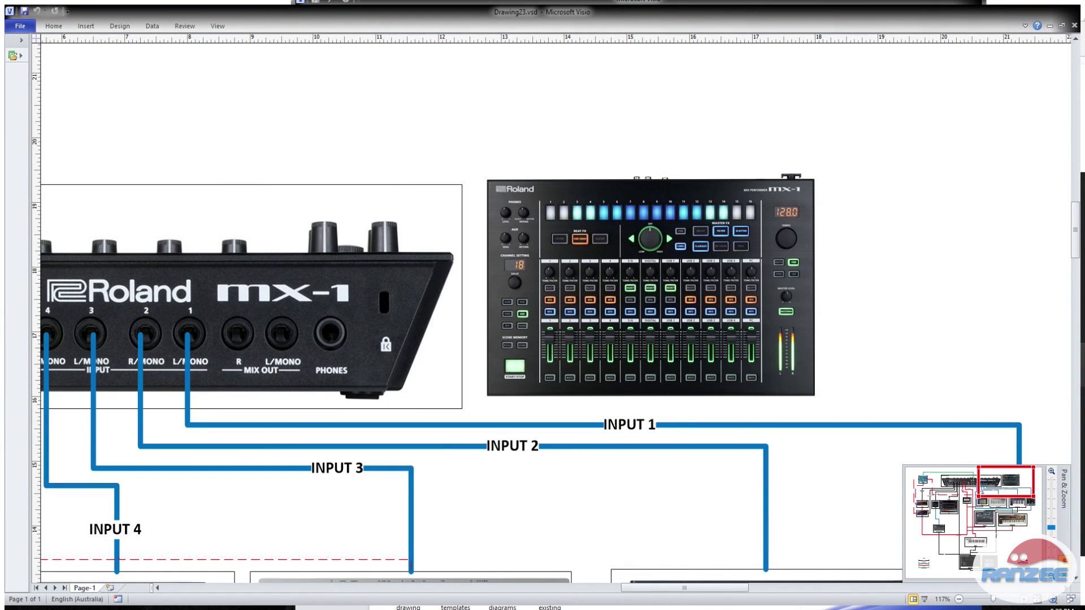
pyautogui.moveTo(1006, 481); pyautogui.dragTo(970, 486)
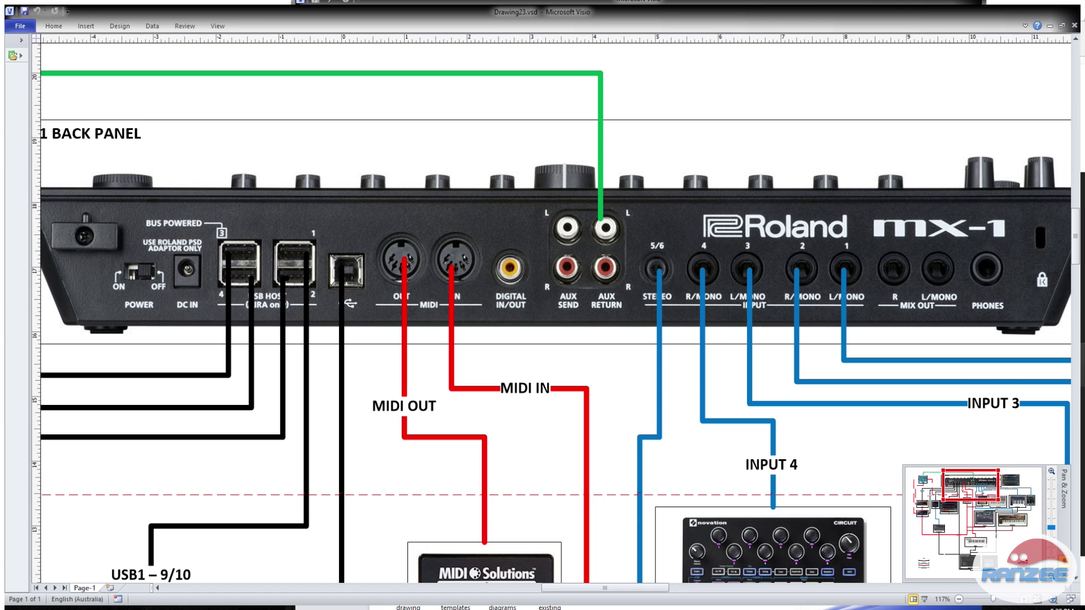
pyautogui.scroll(-10, 556, 312)
pyautogui.scroll(-10, 556, 312)
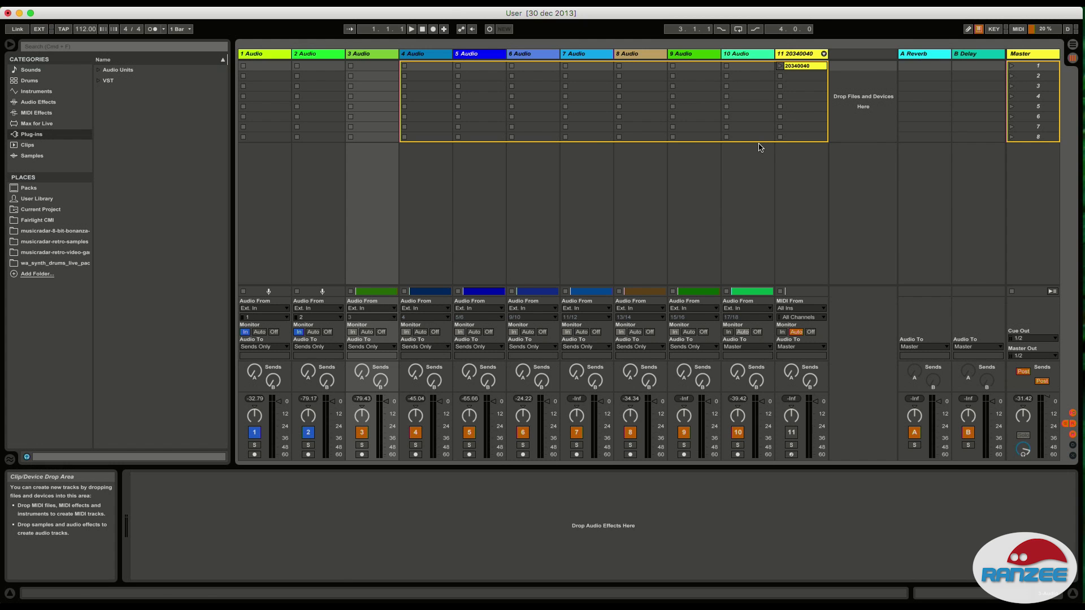
# - In Ableton Live, review the recorded audio tracks in the Arrangement View and open the waveform of the 10-Audio-1 clip
pyautogui.press('Tab')
pyautogui.scroll(-4, 743, 161)
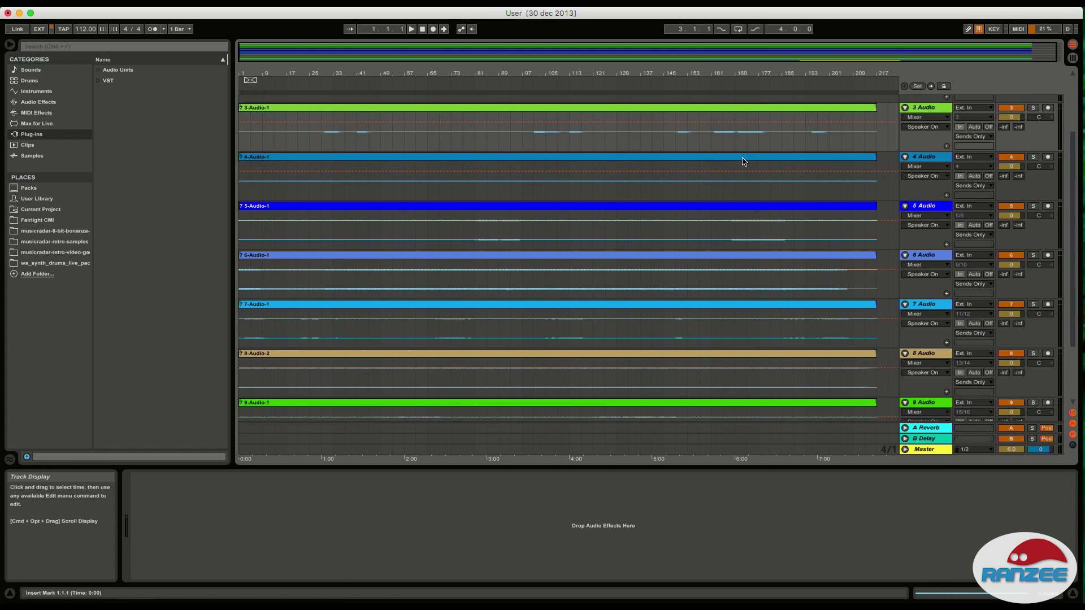
pyautogui.scroll(-4, 744, 161)
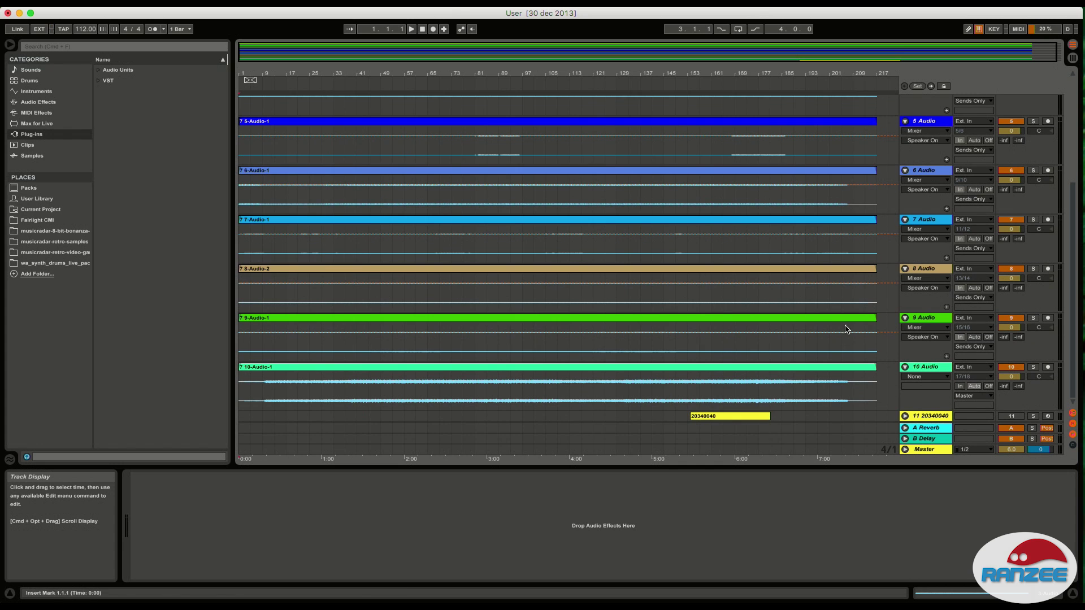
pyautogui.doubleClick(806, 368)
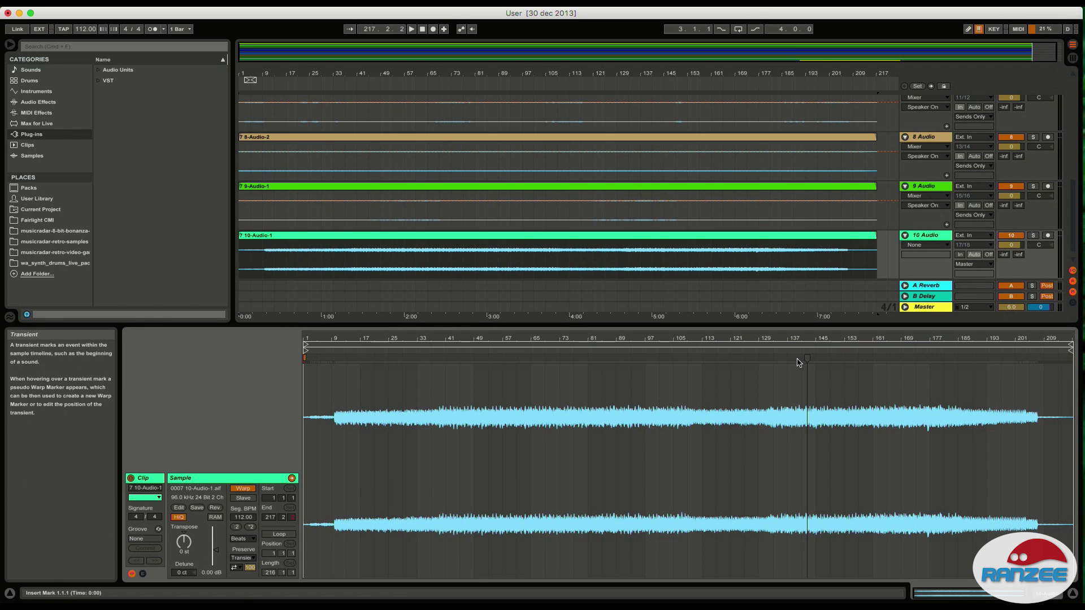
pyautogui.moveTo(546, 336)
pyautogui.mouseDown()
pyautogui.moveTo(546, 404)
pyautogui.moveTo(546, 337)
pyautogui.mouseUp()
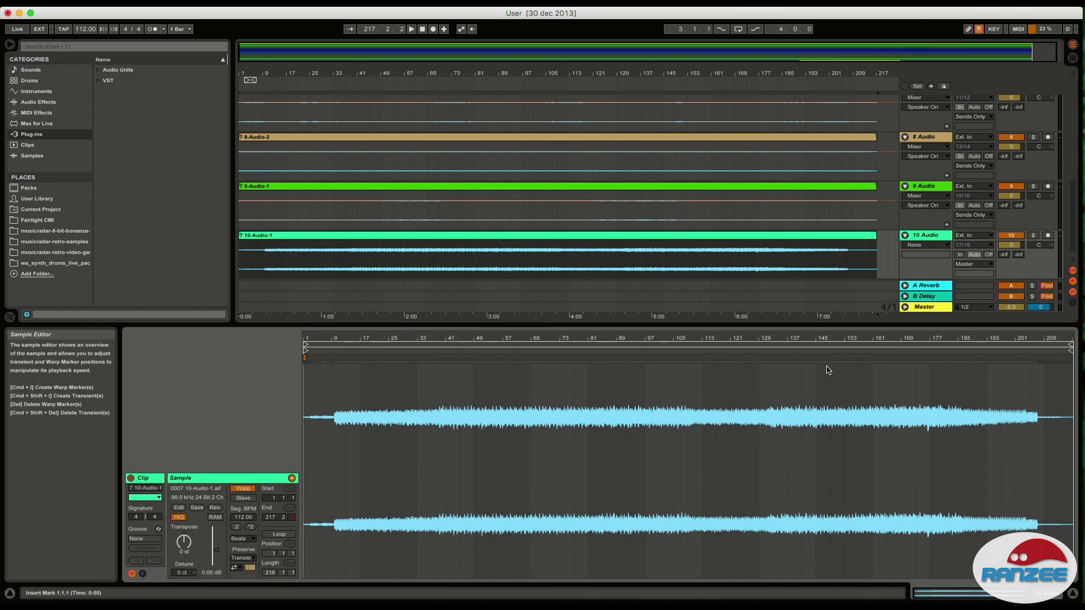
# - Return to the Session View and check the audio device settings in the preferences
pyautogui.press('Tab')
pyautogui.press('super+comma')
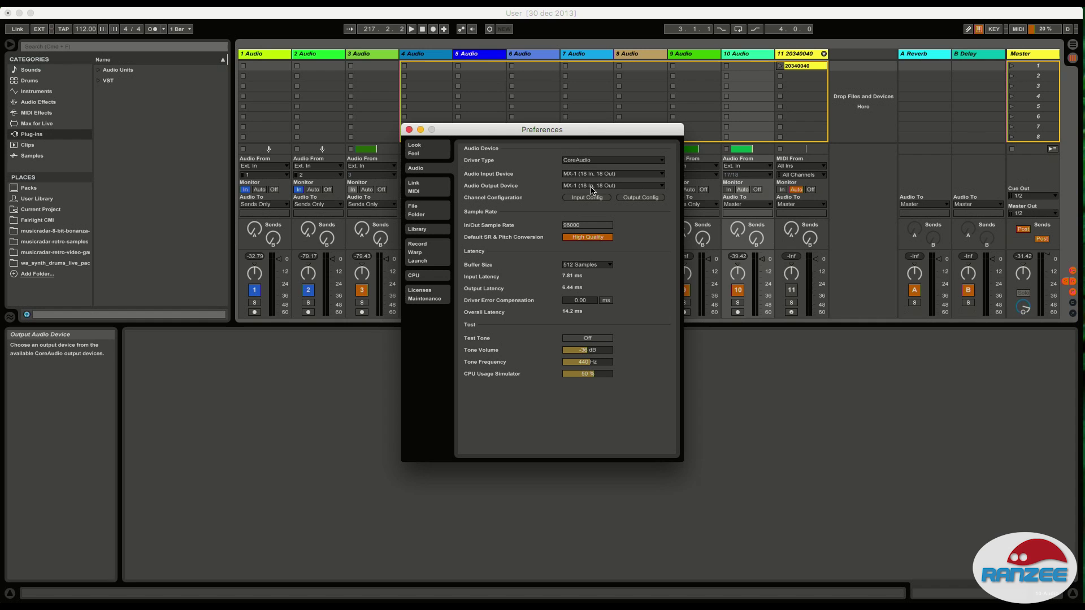
pyautogui.click(409, 130)
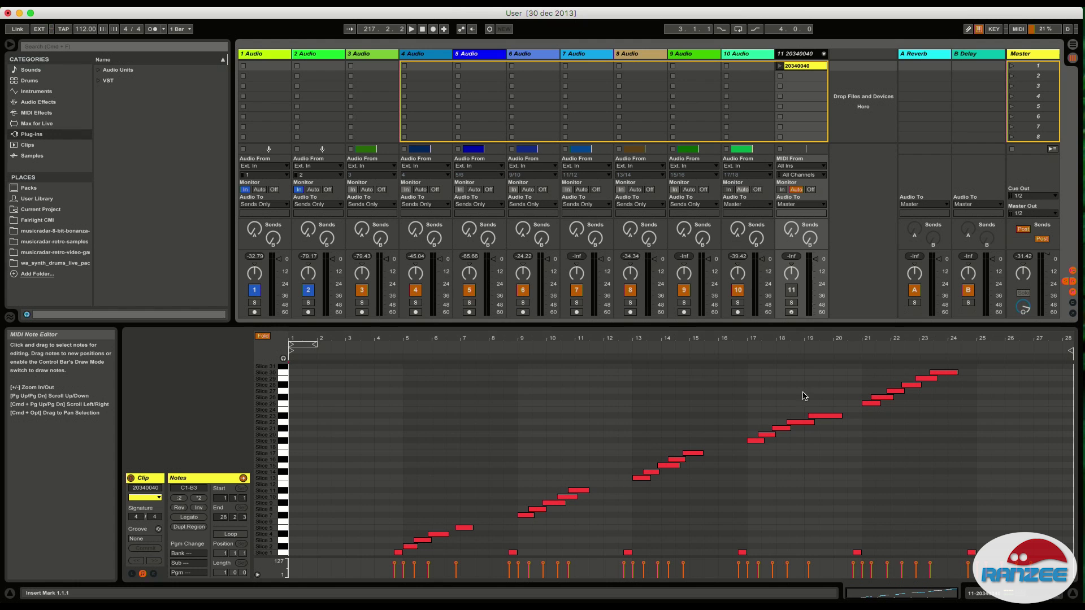
# - Inspect the sliced instrument on track 11 and the notes of its 20340040 clip, and play the set to hear it
pyautogui.click(796, 56)
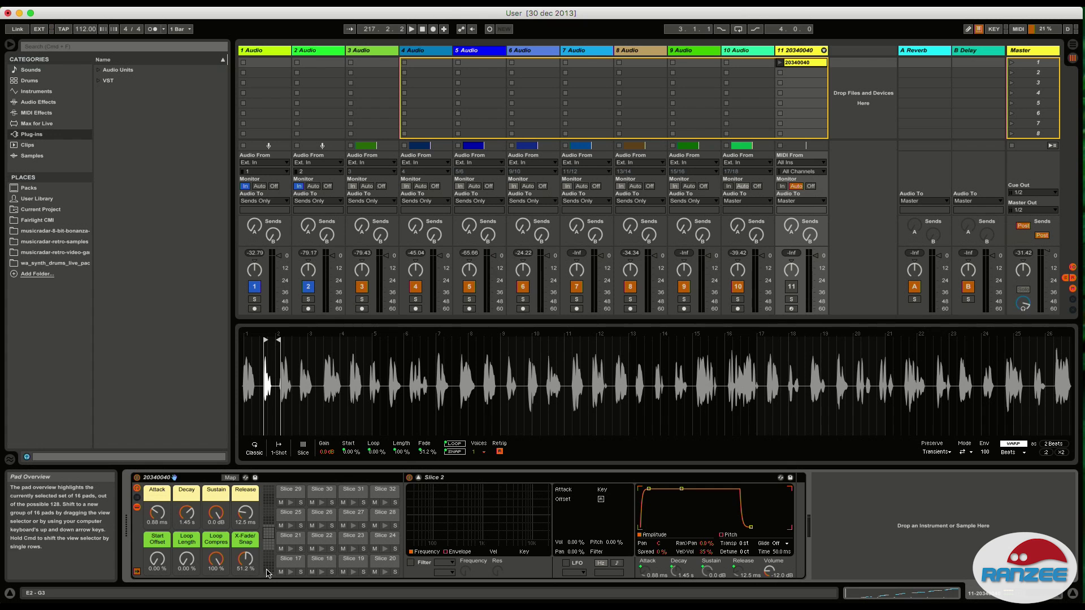
pyautogui.click(799, 62)
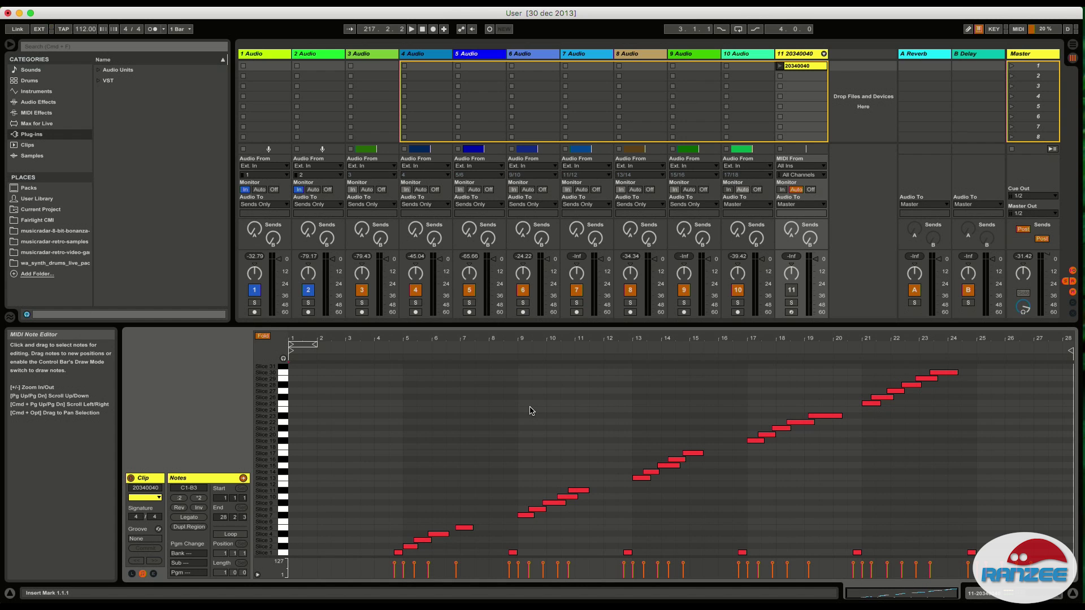
pyautogui.click(410, 30)
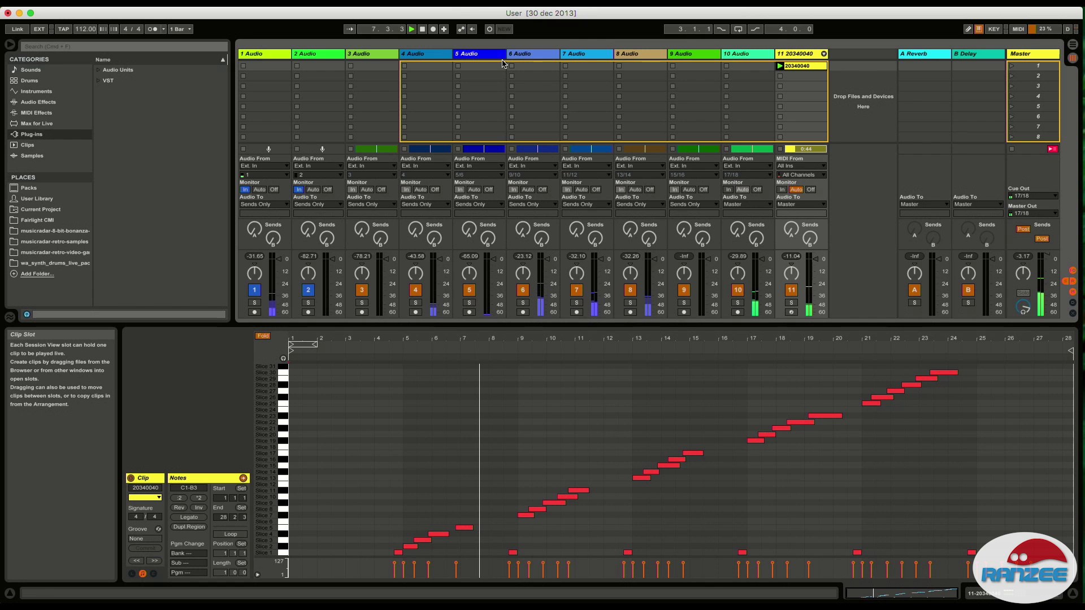
pyautogui.click(422, 29)
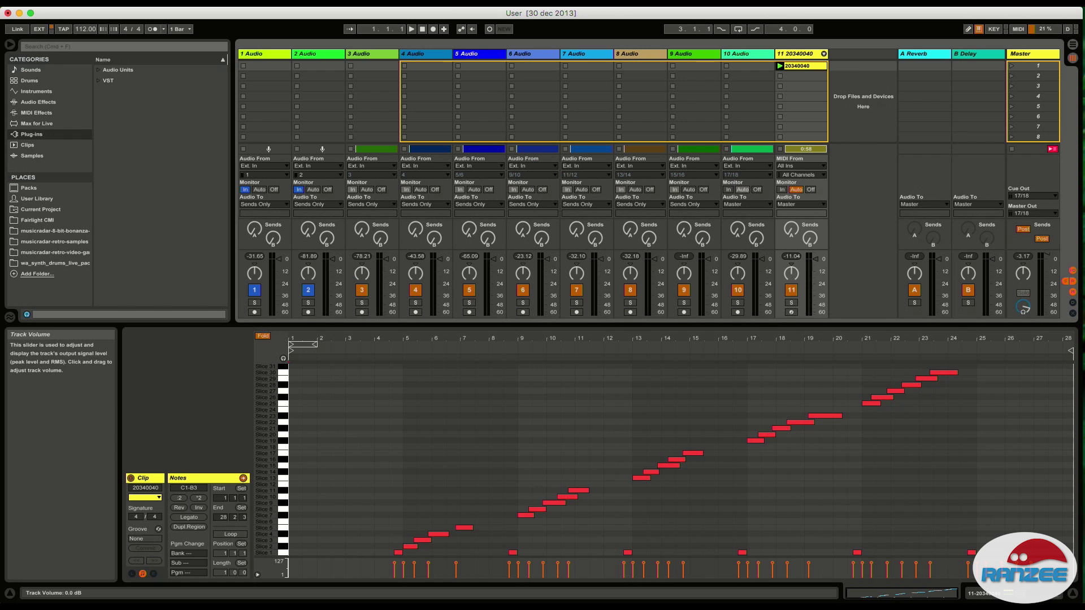
pyautogui.click(411, 29)
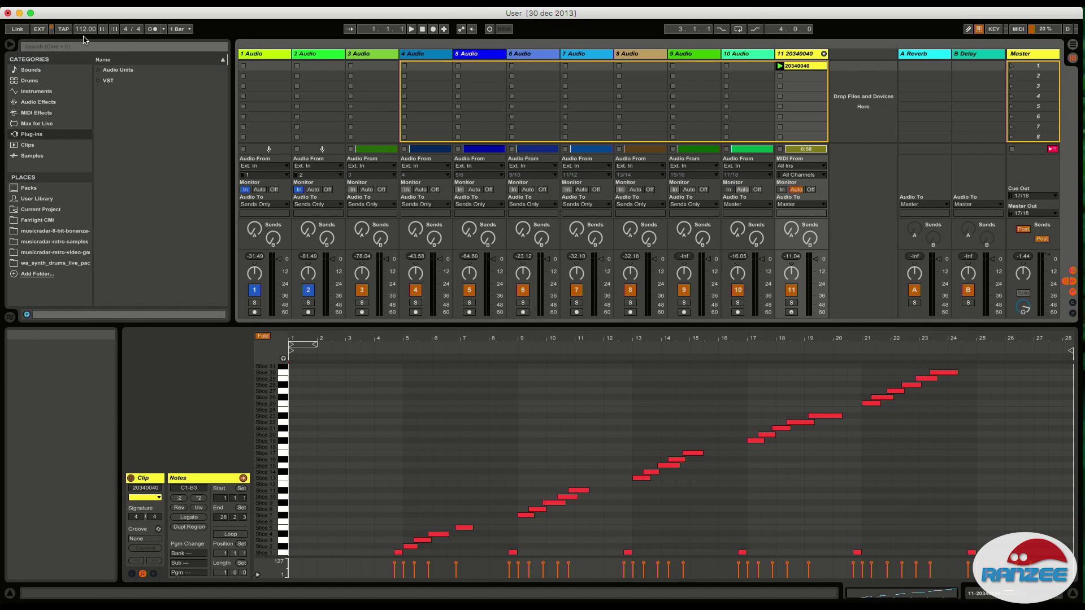
pyautogui.click(412, 29)
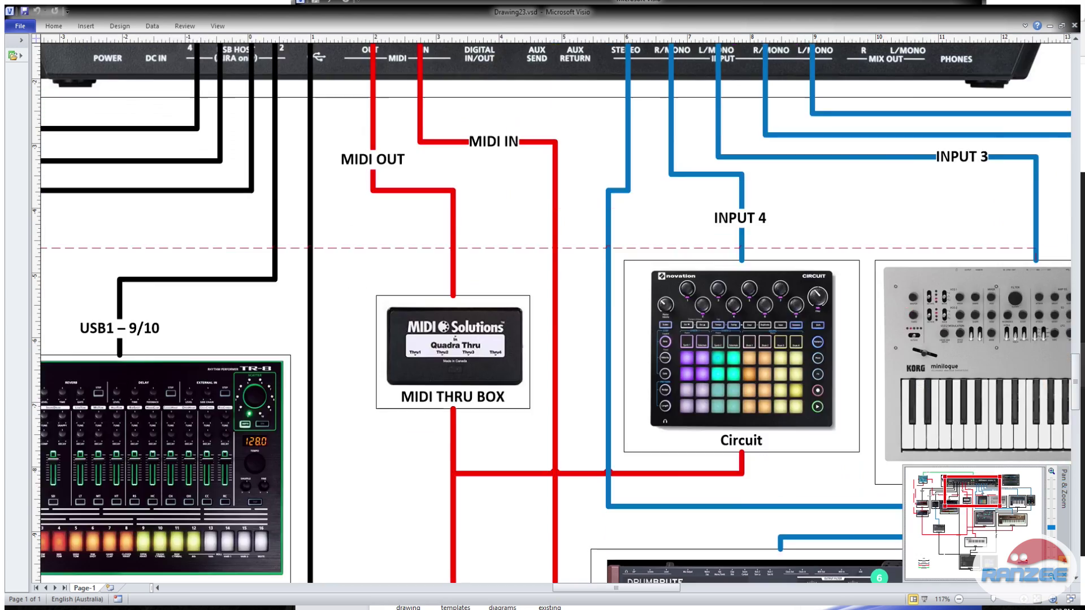
# - In the Visio diagram, trace the MX-1 back panel's USB links to the Roland devices and the VT-3's audio link to the Electribe Sampler
pyautogui.moveTo(972, 491); pyautogui.dragTo(964, 487)
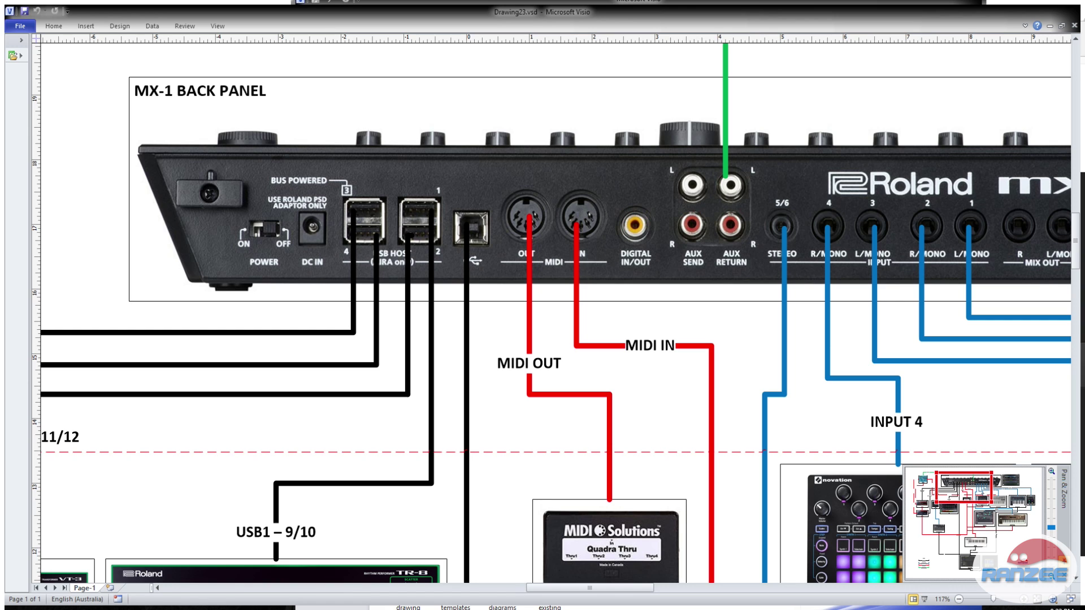
pyautogui.hscroll(-2, 556, 312)
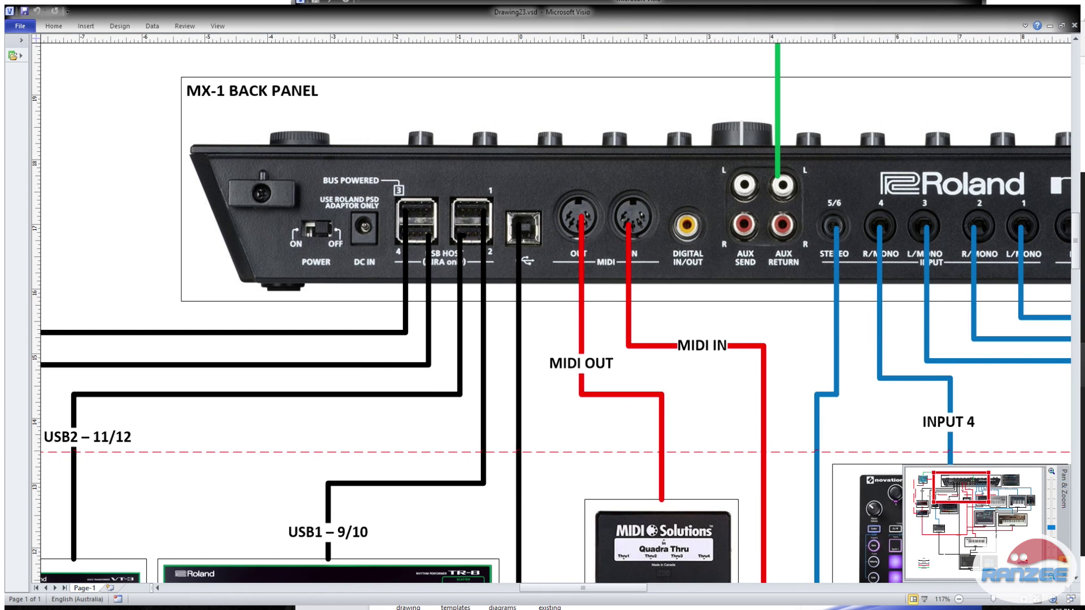
pyautogui.moveTo(961, 487); pyautogui.dragTo(955, 492)
pyautogui.scroll(-8, 556, 312)
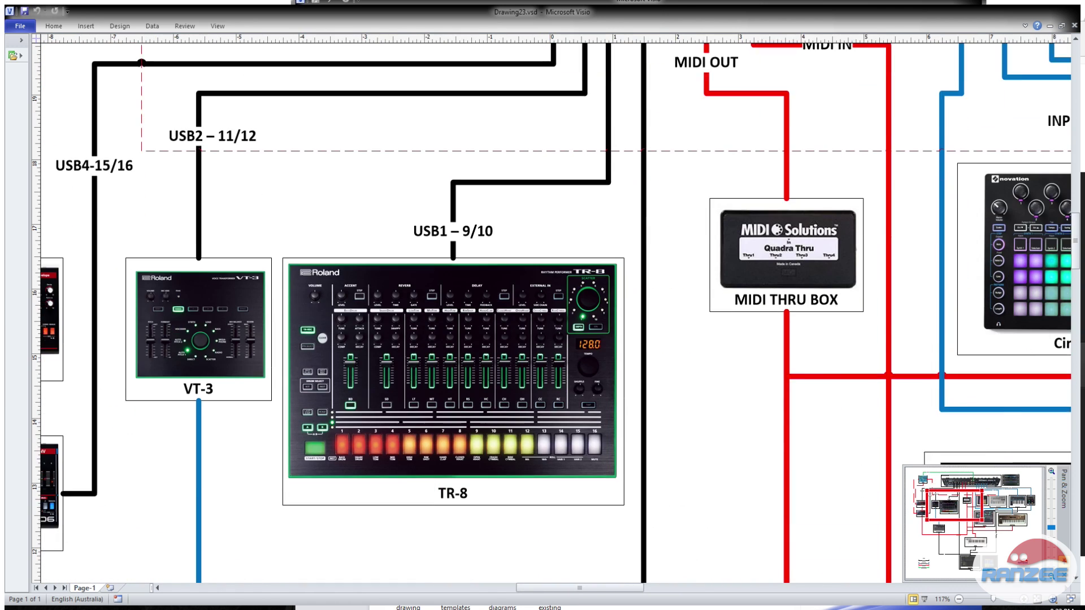
pyautogui.moveTo(954, 506); pyautogui.dragTo(956, 507)
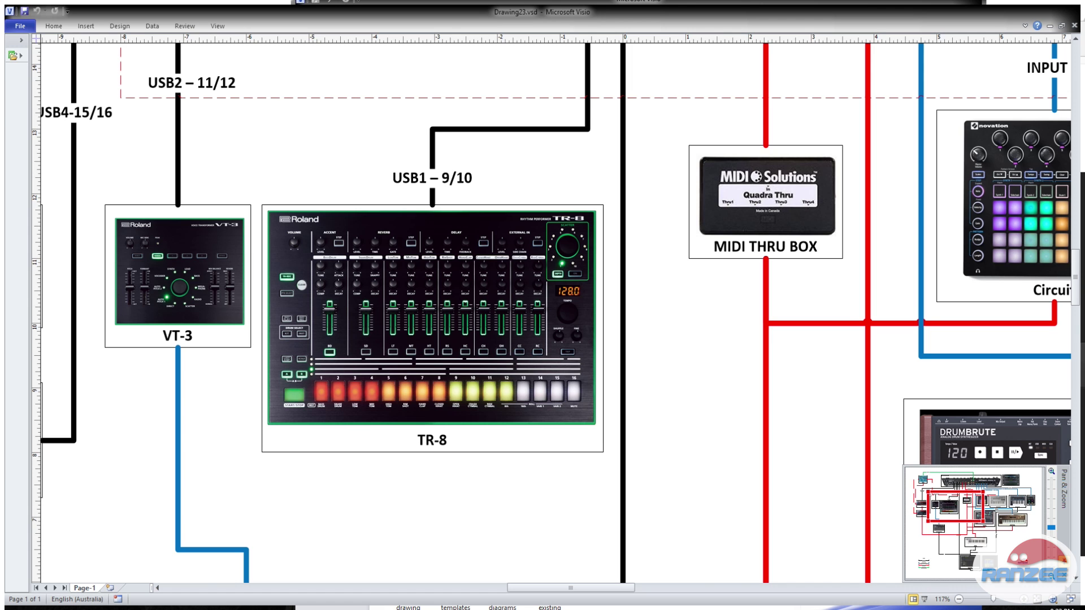
pyautogui.moveTo(955, 506)
pyautogui.mouseDown()
pyautogui.moveTo(959, 493)
pyautogui.moveTo(939, 502)
pyautogui.mouseUp()
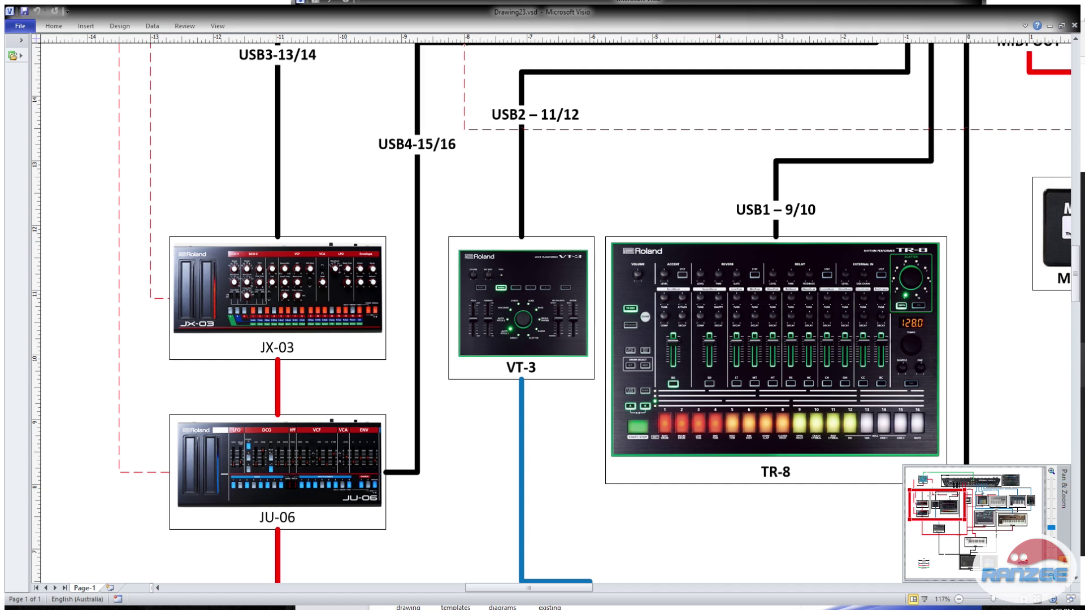
pyautogui.moveTo(937, 505); pyautogui.dragTo(944, 525)
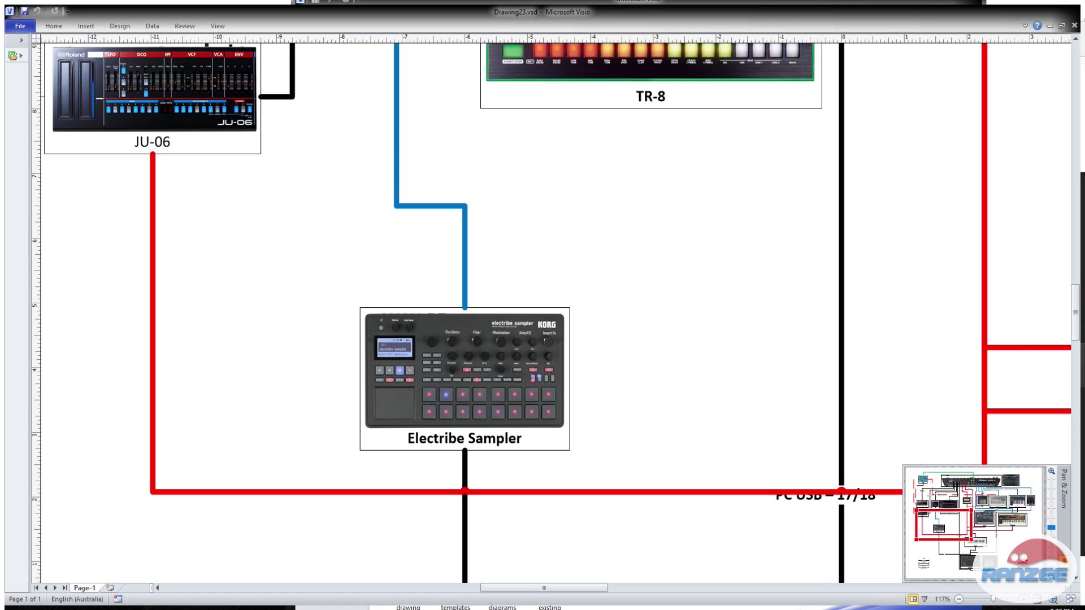
pyautogui.hscroll(-1, 555, 314)
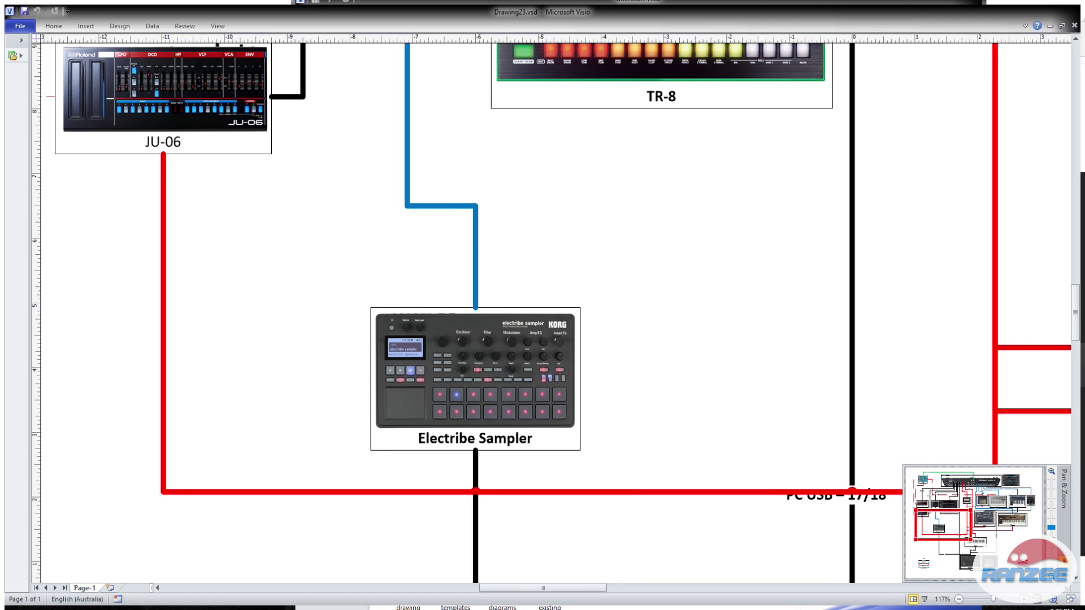
# - Examine the JX-03 and JU-06, following their USB3 and USB4 lines to the MX-1 and the dashed lines to the Big Sky
pyautogui.moveTo(943, 525); pyautogui.dragTo(941, 512)
pyautogui.scroll(2, 555, 313)
pyautogui.hscroll(-3, 555, 313)
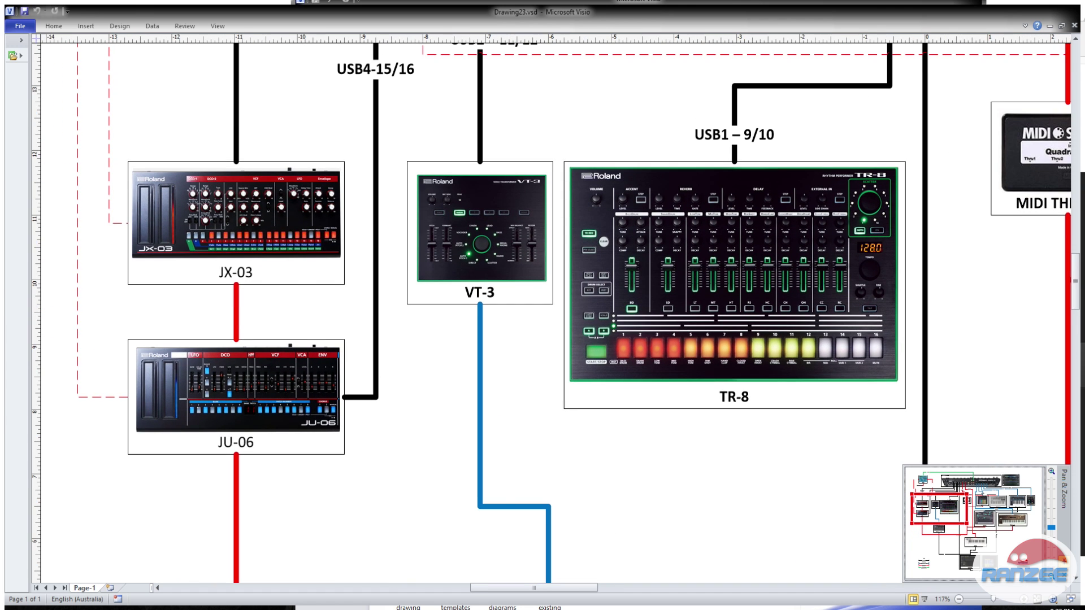
pyautogui.scroll(1, 555, 313)
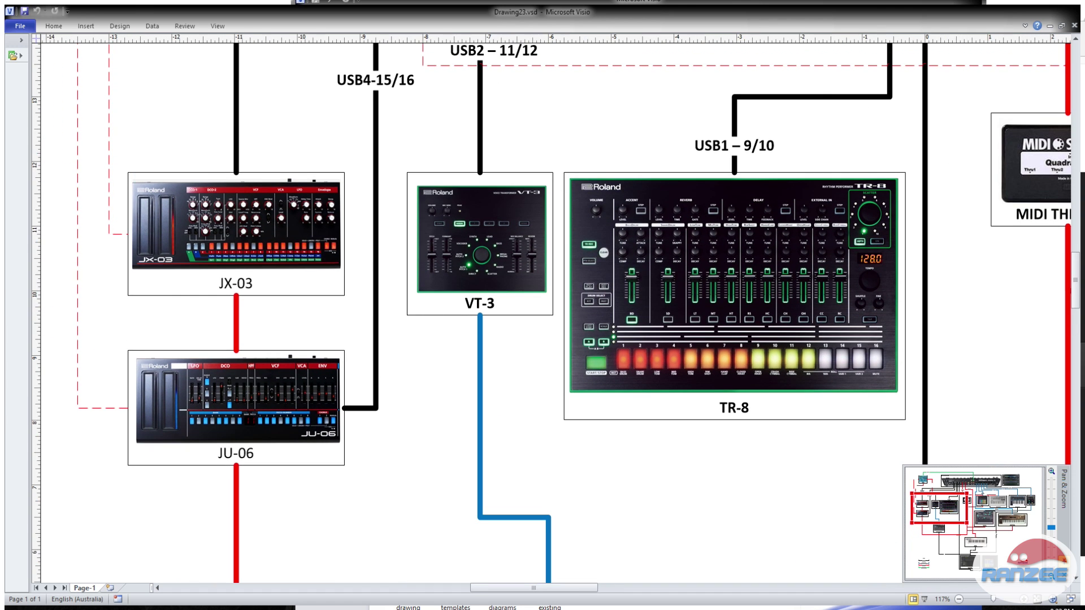
pyautogui.scroll(6, 555, 314)
pyautogui.hscroll(4, 555, 313)
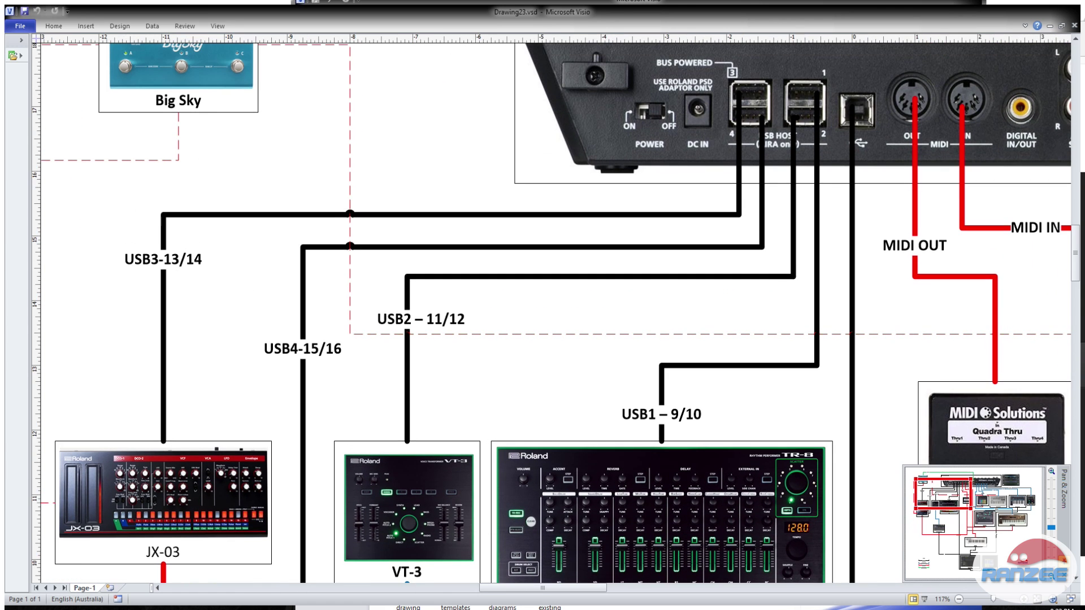
pyautogui.hscroll(-13, 554, 314)
pyautogui.scroll(1, 555, 314)
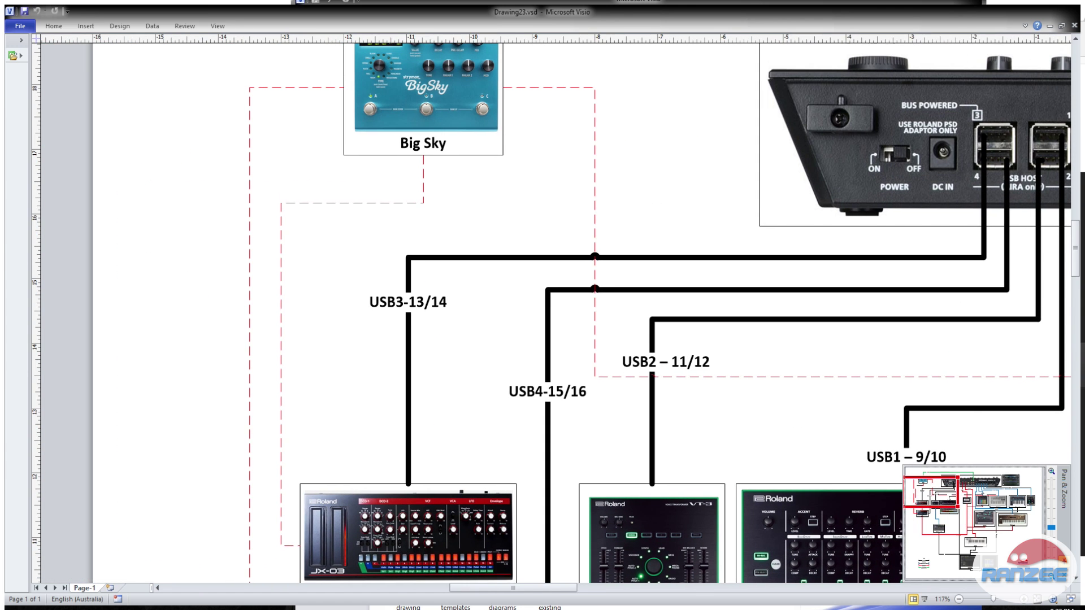
pyautogui.scroll(-5, 555, 314)
pyautogui.hscroll(-1, 554, 314)
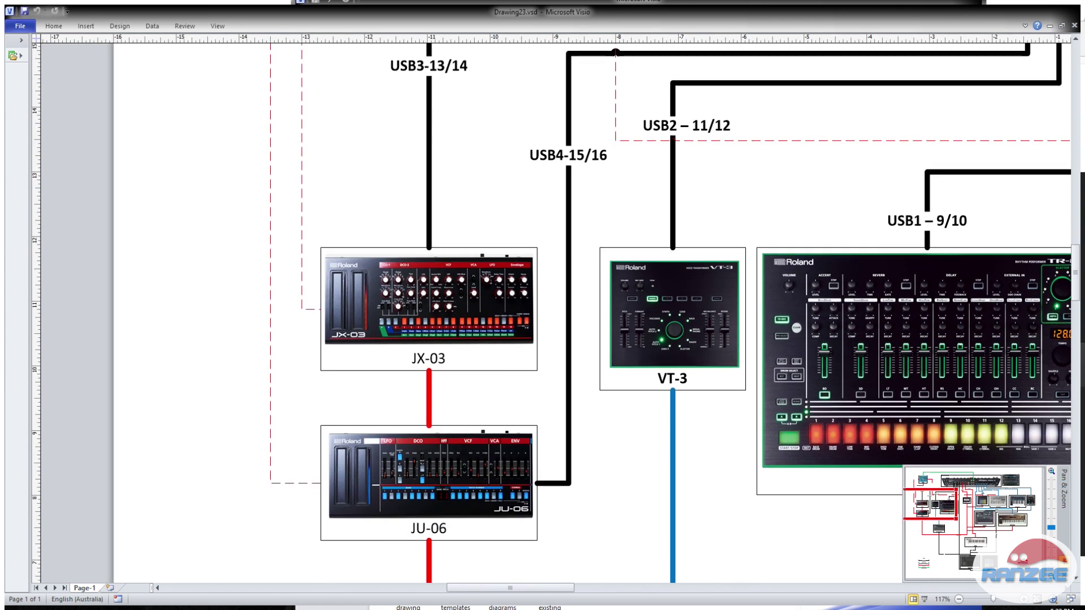
pyautogui.scroll(-2, 555, 314)
pyautogui.hscroll(-2, 555, 313)
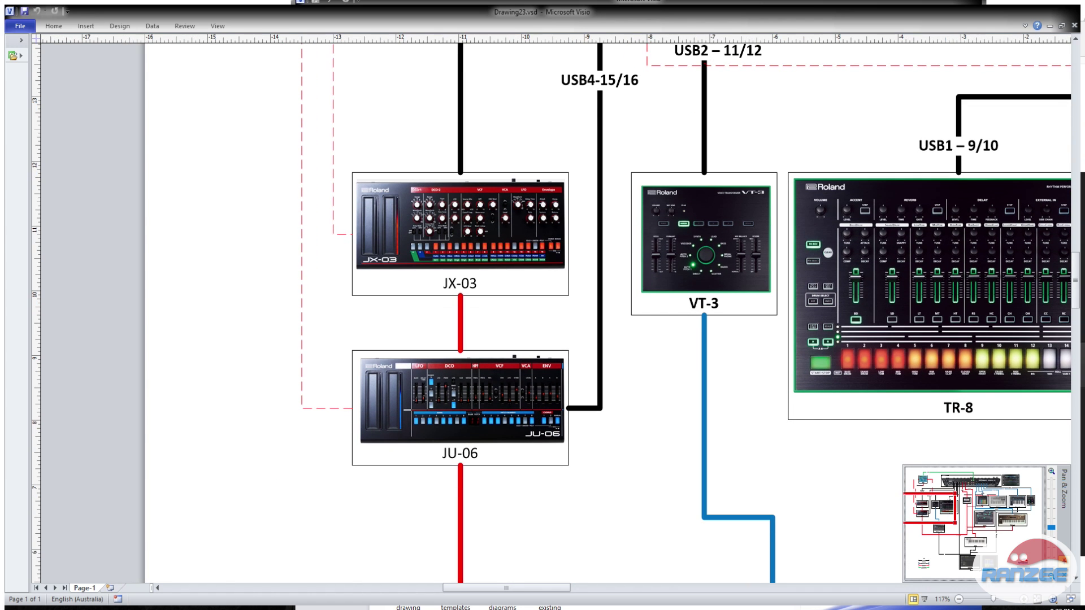
pyautogui.hscroll(1, 555, 314)
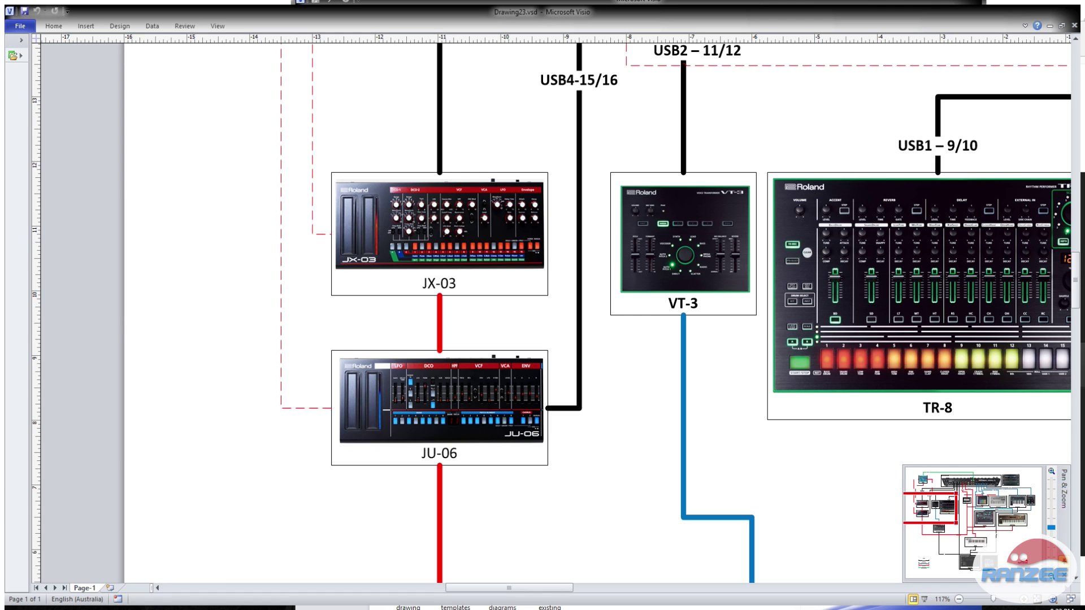
# - Trace the MX-1's audio inputs 1 to 5/6 to the connected synths and Kaoss Pad Quad, including the Drumbrute's link
pyautogui.moveTo(929, 507); pyautogui.dragTo(989, 488)
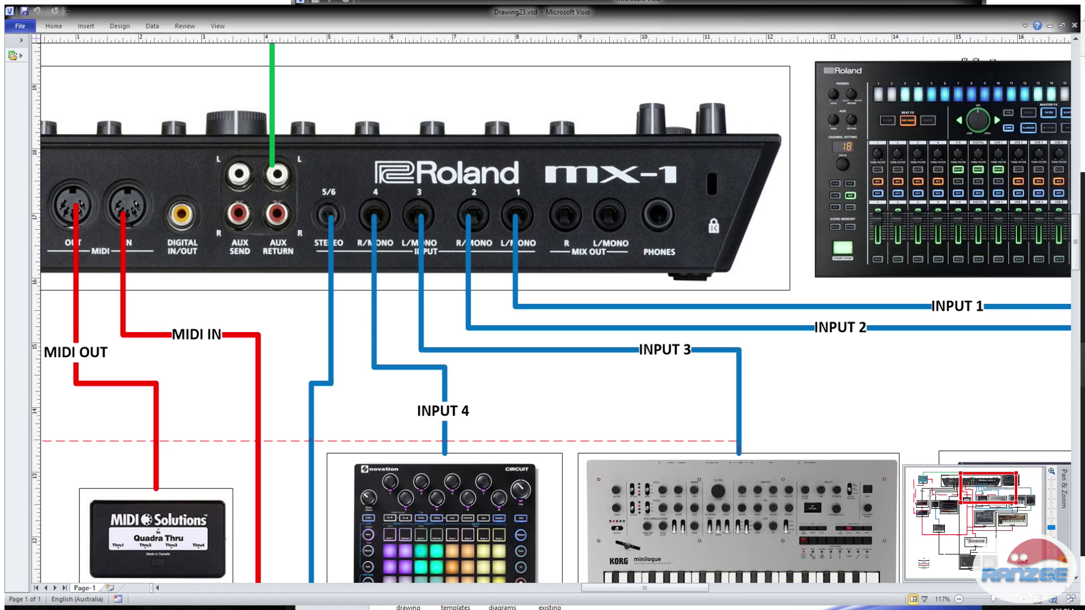
pyautogui.moveTo(988, 488); pyautogui.dragTo(1033, 500)
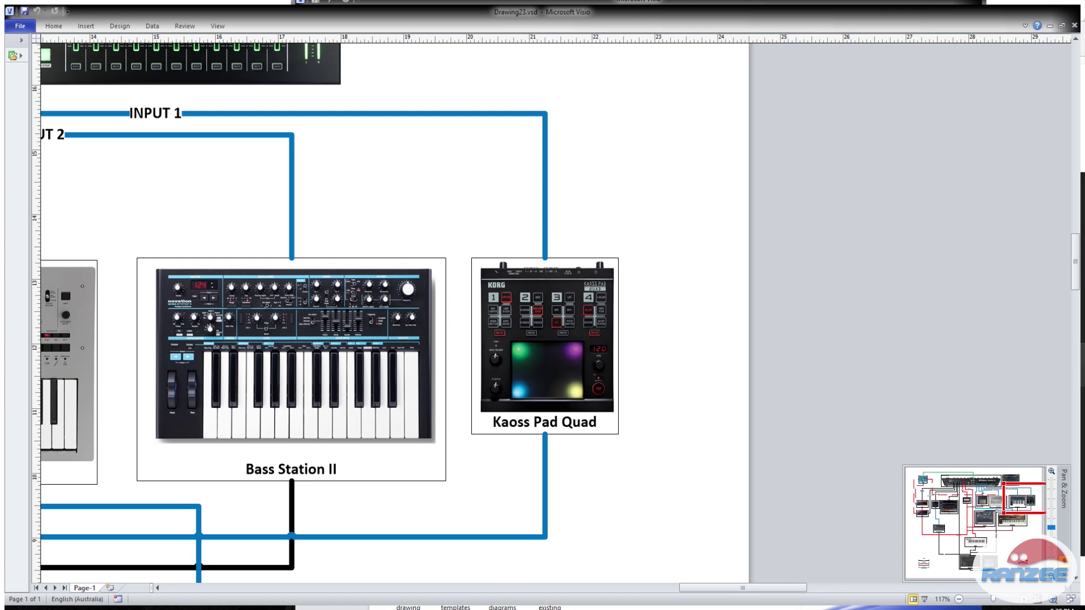
pyautogui.moveTo(1031, 498); pyautogui.dragTo(992, 513)
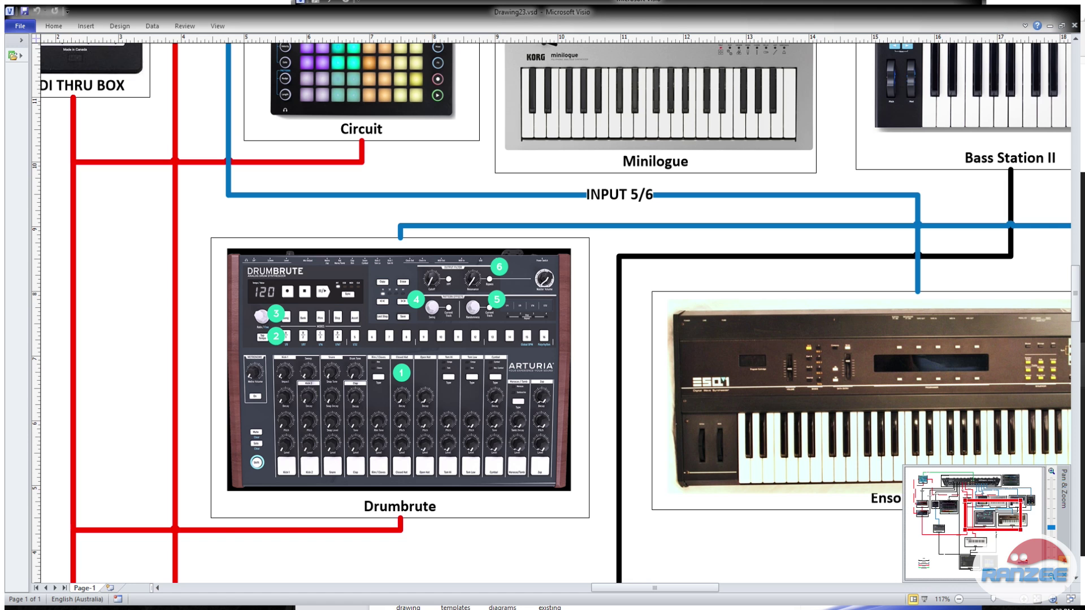
pyautogui.moveTo(993, 515); pyautogui.dragTo(995, 516)
pyautogui.hscroll(-2, 555, 313)
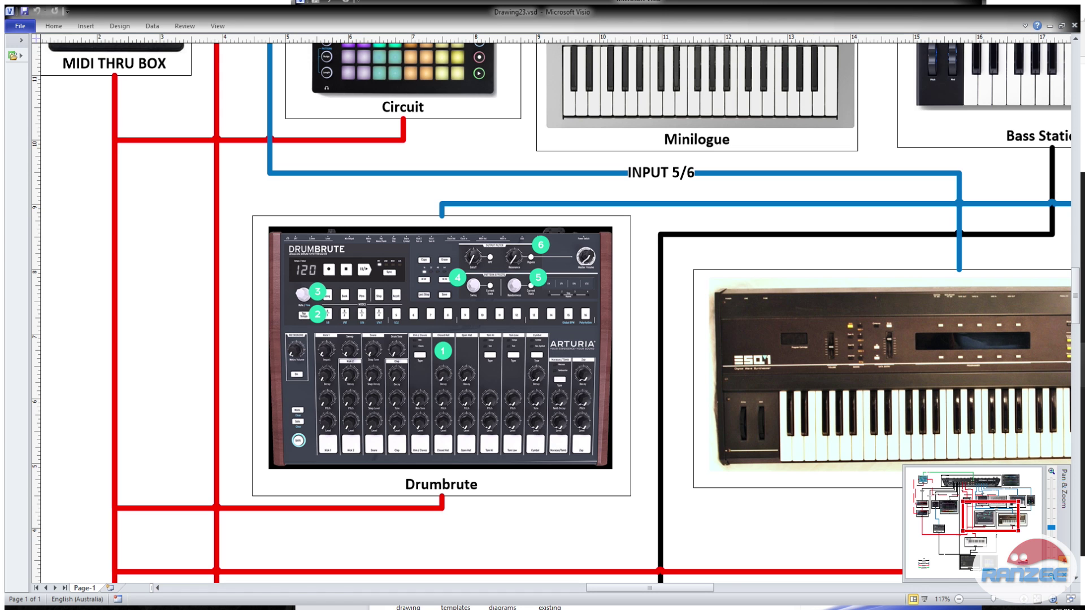
pyautogui.moveTo(990, 516)
pyautogui.mouseDown()
pyautogui.moveTo(1014, 505)
pyautogui.moveTo(996, 495)
pyautogui.moveTo(1012, 501)
pyautogui.mouseUp()
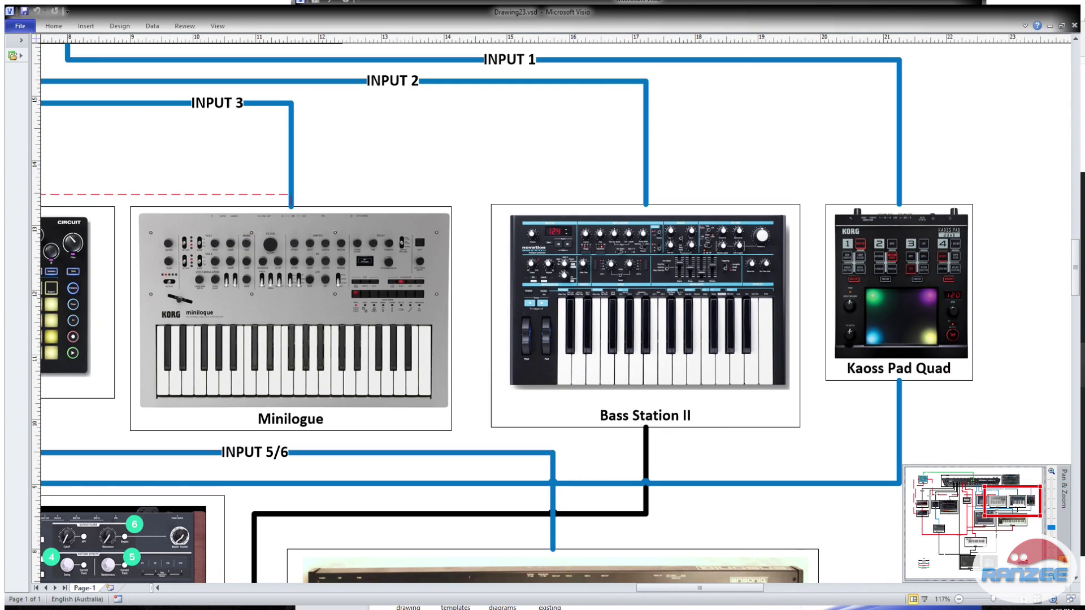
# - Examine the Bass Station II, Kaoss Pad Quad, Minilogue and Circuit, following their audio lines to MX-1 inputs 1 to 4
pyautogui.moveTo(1013, 501); pyautogui.dragTo(1013, 501)
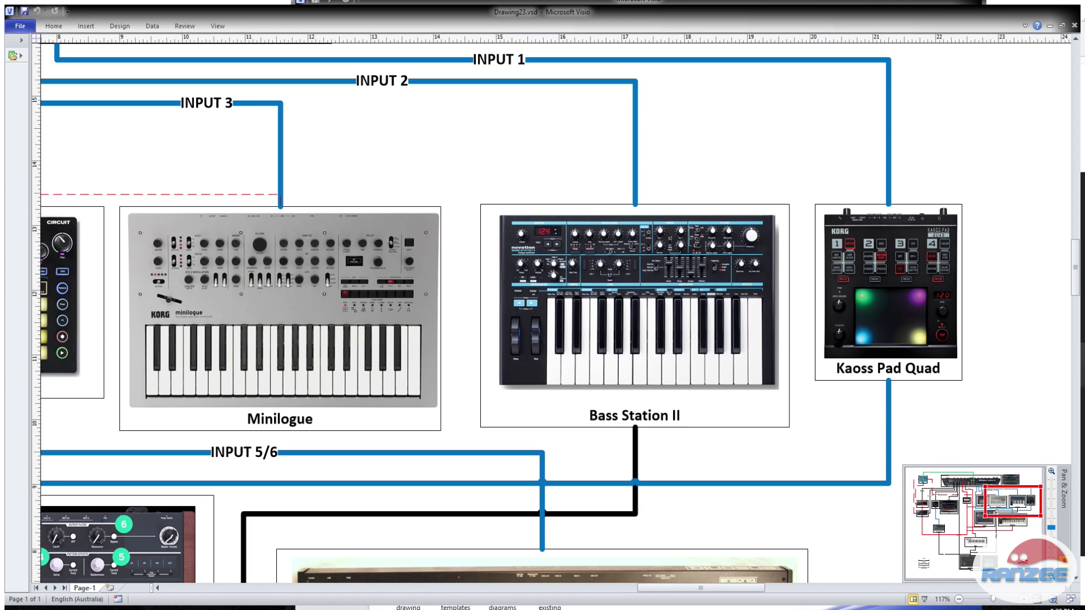
pyautogui.moveTo(1012, 500)
pyautogui.mouseDown()
pyautogui.moveTo(995, 516)
pyautogui.moveTo(992, 547)
pyautogui.moveTo(1013, 500)
pyautogui.mouseUp()
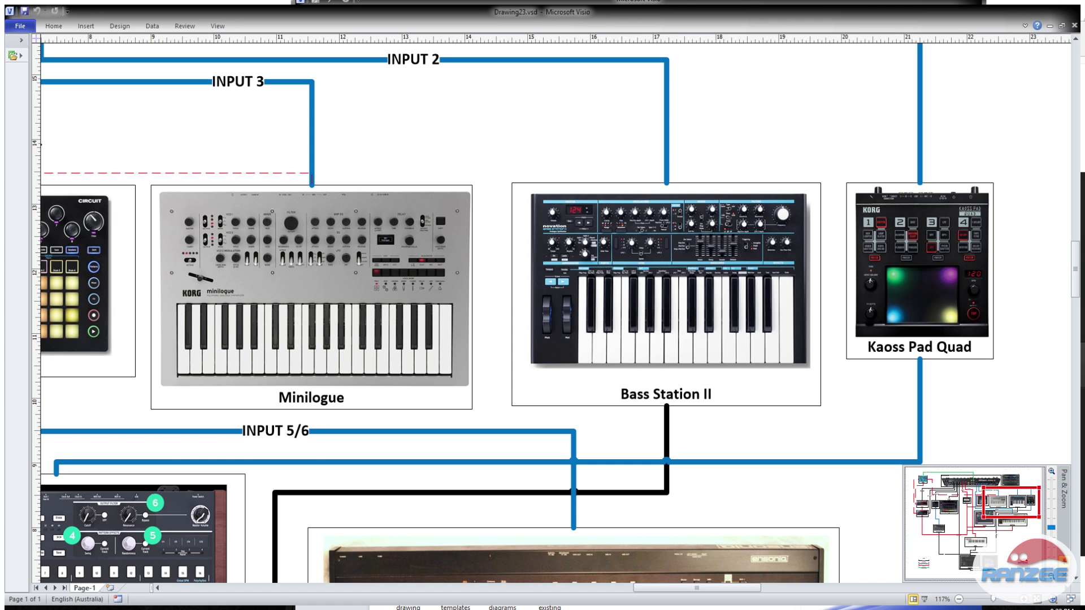
pyautogui.moveTo(1011, 502); pyautogui.dragTo(996, 498)
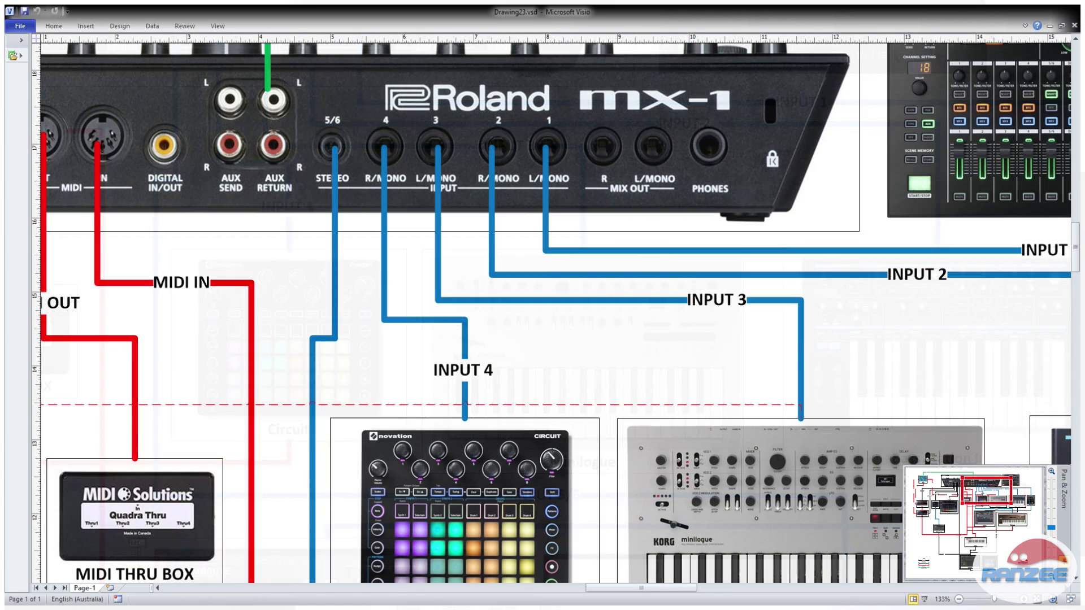
pyautogui.scroll(-3, 556, 312)
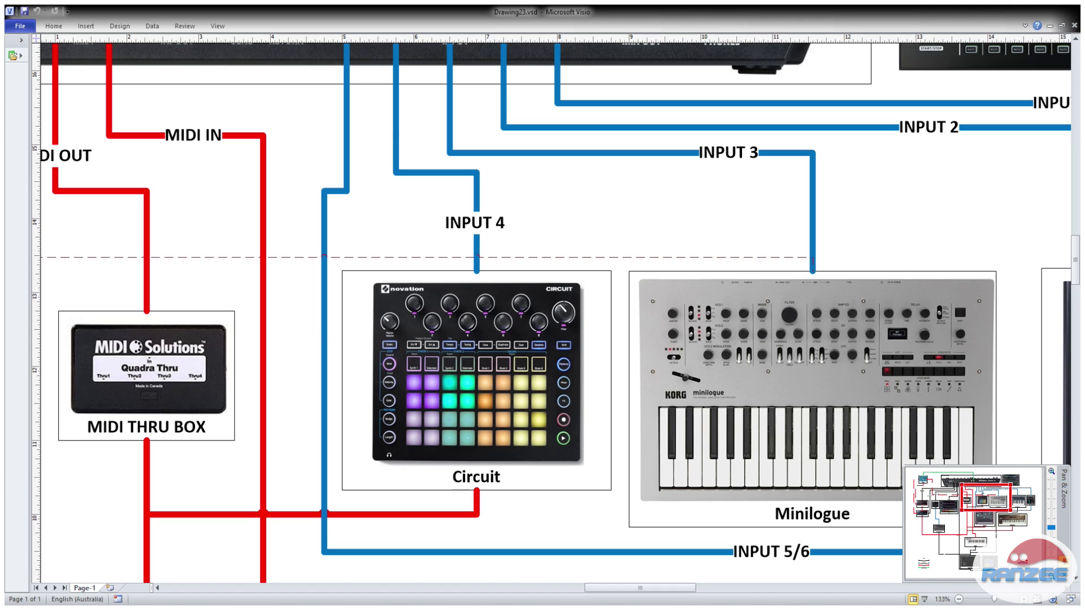
pyautogui.moveTo(986, 498); pyautogui.dragTo(985, 498)
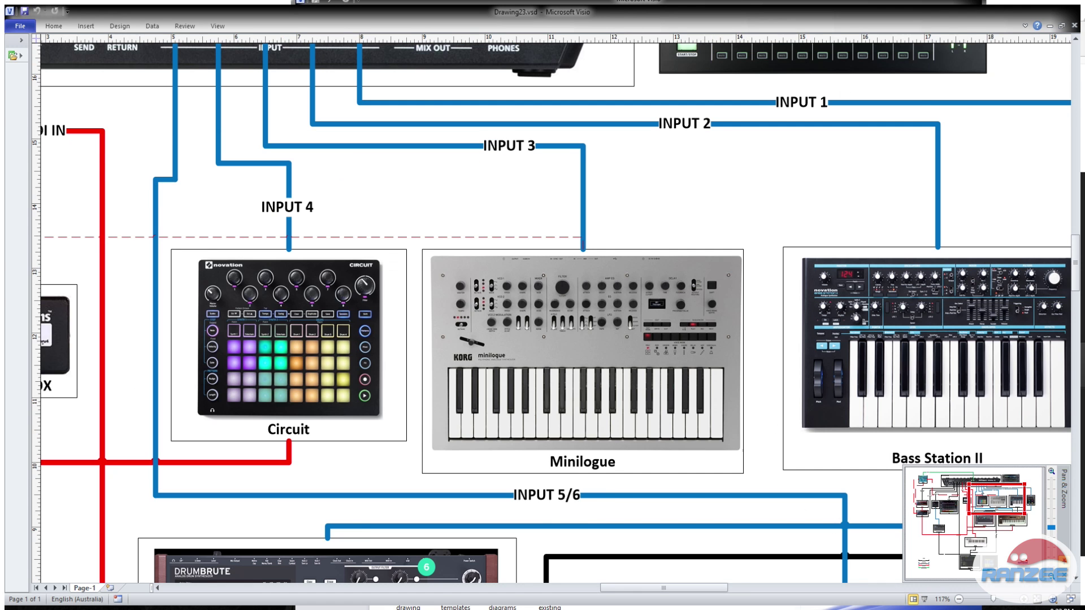
pyautogui.moveTo(991, 497)
pyautogui.mouseDown()
pyautogui.moveTo(981, 502)
pyautogui.moveTo(1013, 506)
pyautogui.mouseUp()
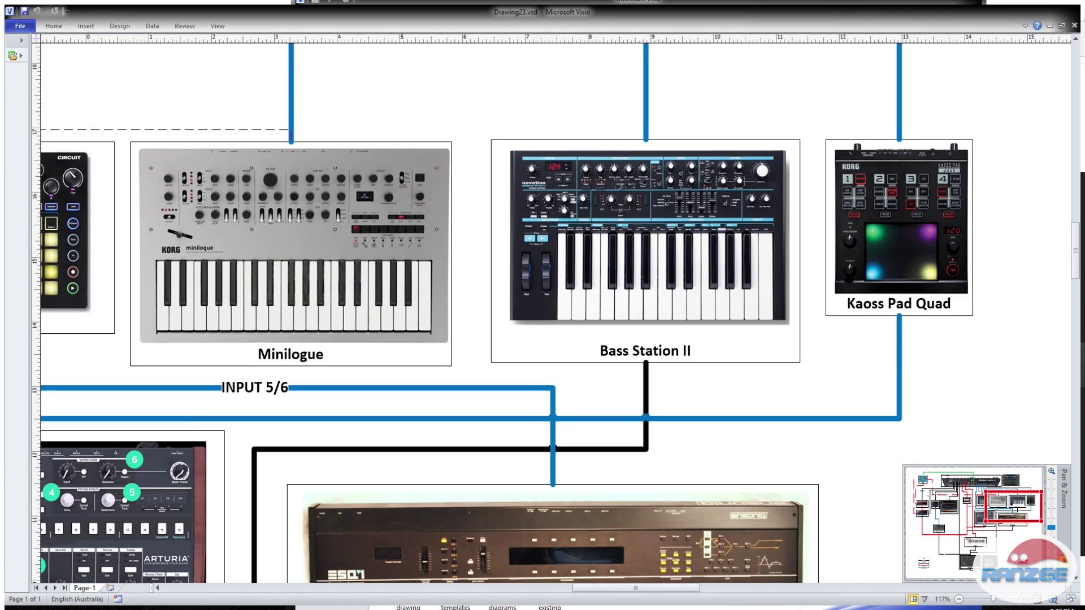
# - Trace the Ensoniq ESQ-1's INPUT 5/6 and MIDI lines and the Keystep's MIDI and USB connections
pyautogui.scroll(-5, 542, 312)
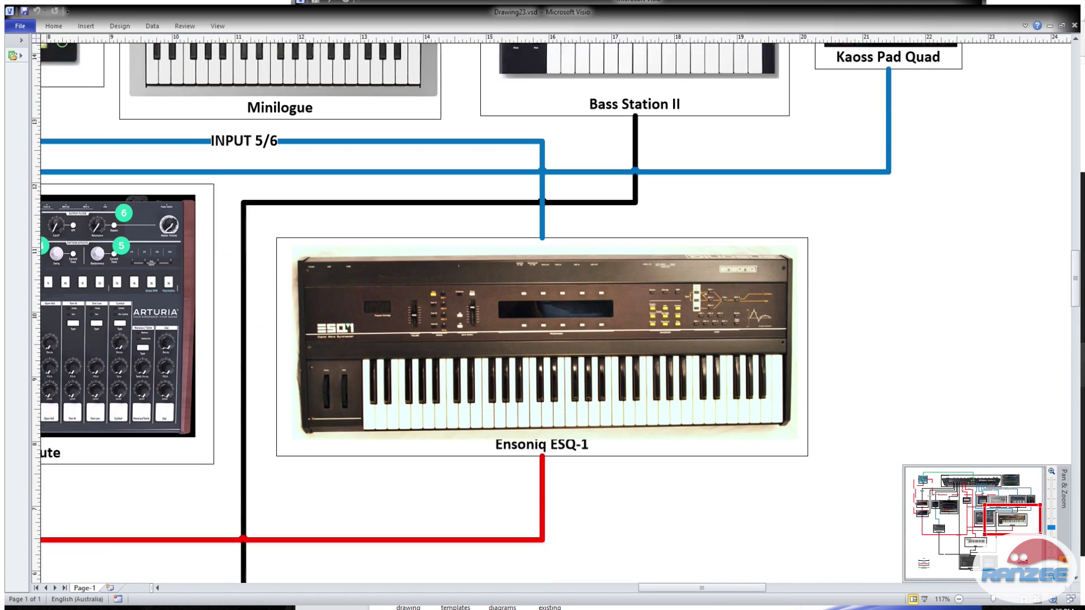
pyautogui.moveTo(1012, 518); pyautogui.dragTo(1012, 519)
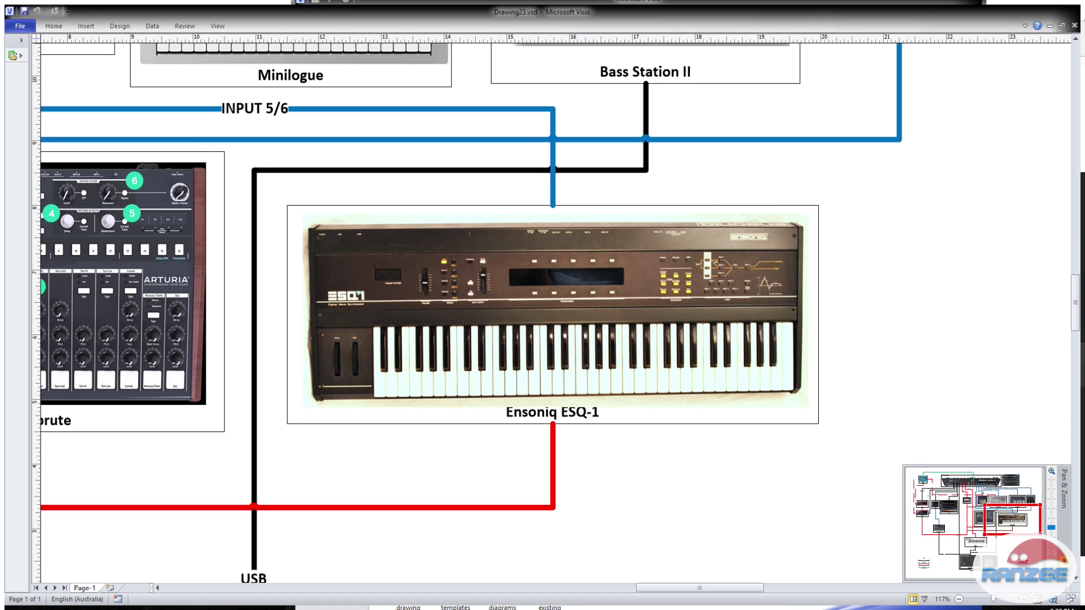
pyautogui.hscroll(-1, 543, 313)
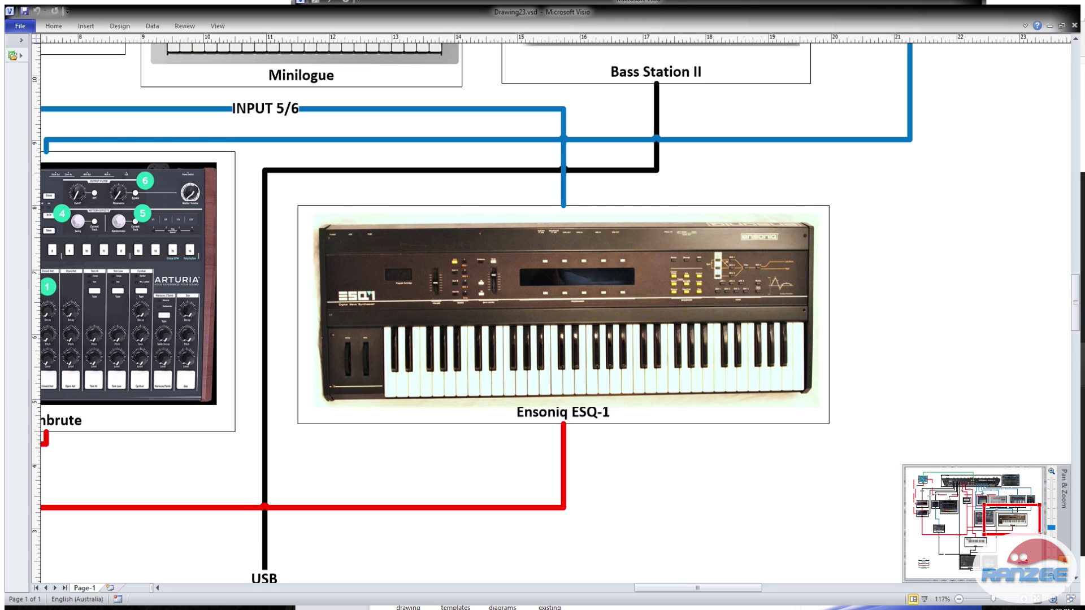
pyautogui.moveTo(1011, 520); pyautogui.dragTo(979, 541)
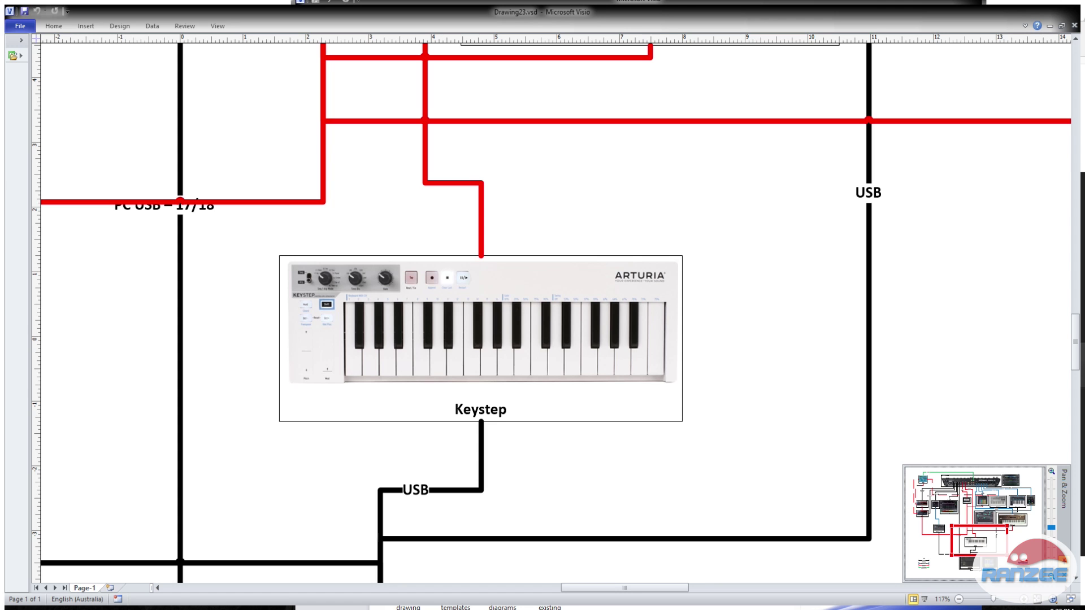
pyautogui.scroll(-3, 551, 312)
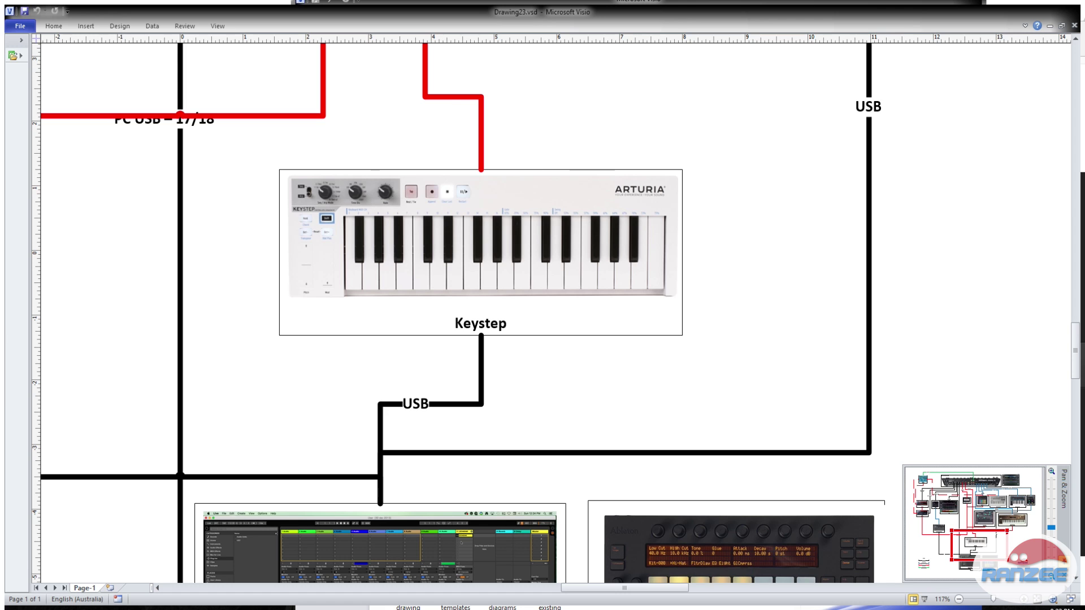
# - Trace the MX-1's MIDI OUT through the MIDI thru box to the Circuit and Drumbrute, and locate the MIDI IN line
pyautogui.moveTo(979, 545); pyautogui.dragTo(975, 520)
pyautogui.scroll(7, 556, 313)
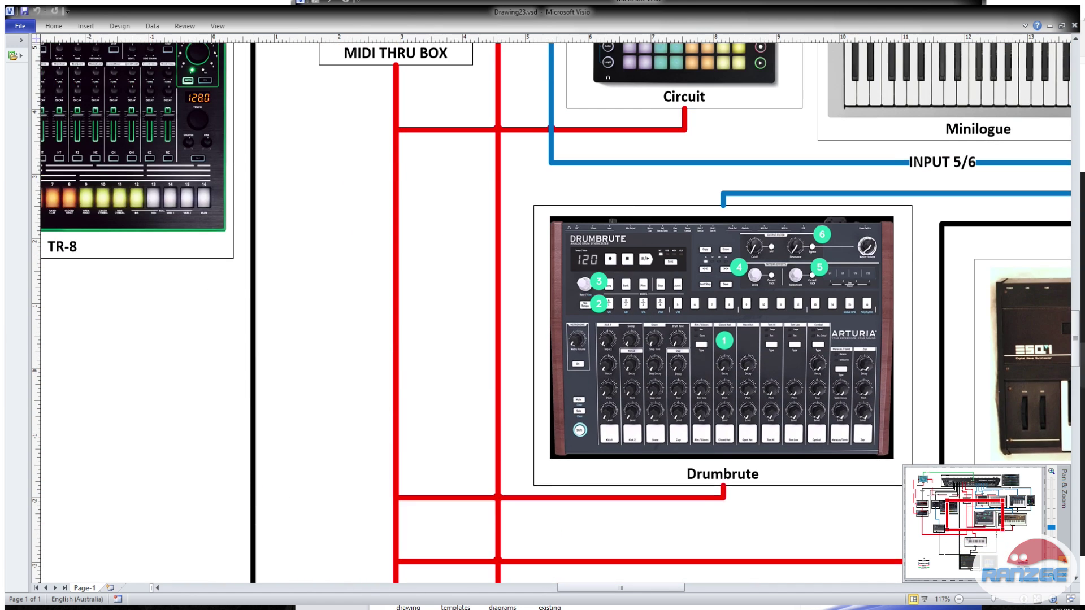
pyautogui.scroll(4, 556, 312)
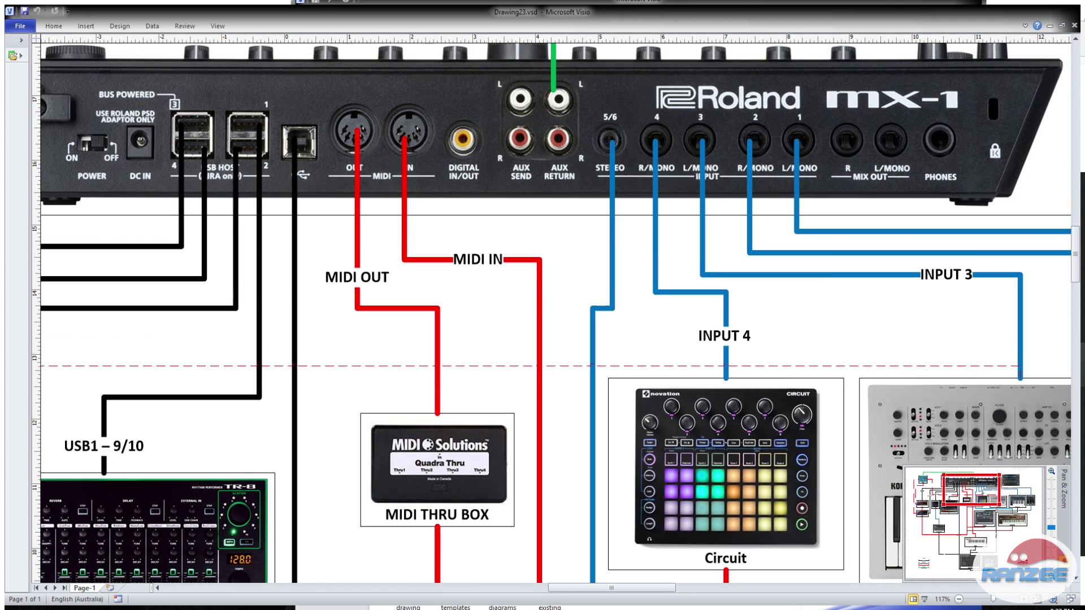
pyautogui.moveTo(971, 490); pyautogui.dragTo(968, 483)
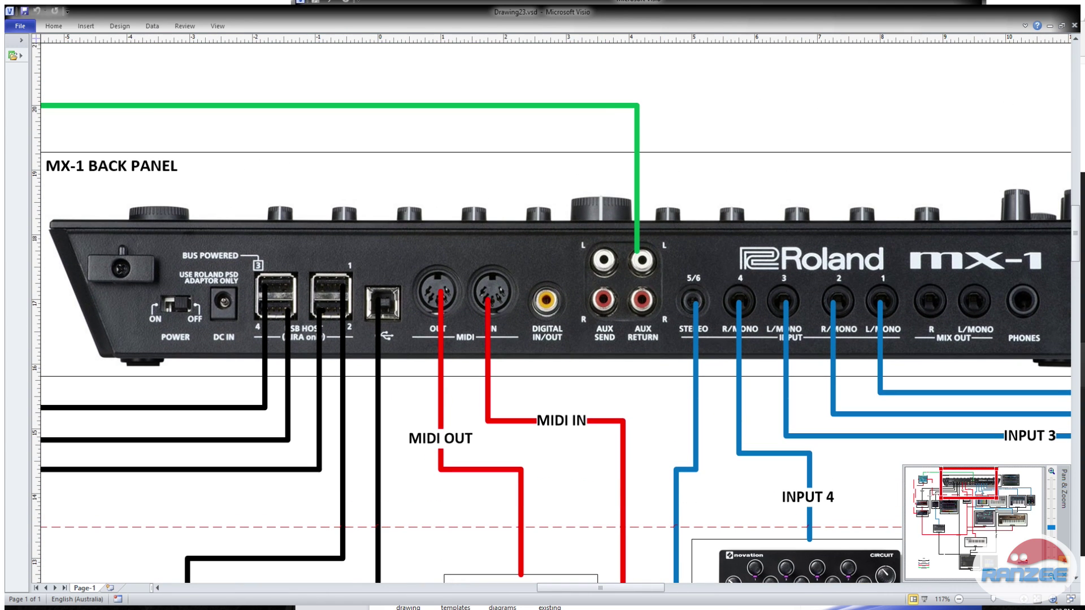
pyautogui.scroll(-8, 556, 313)
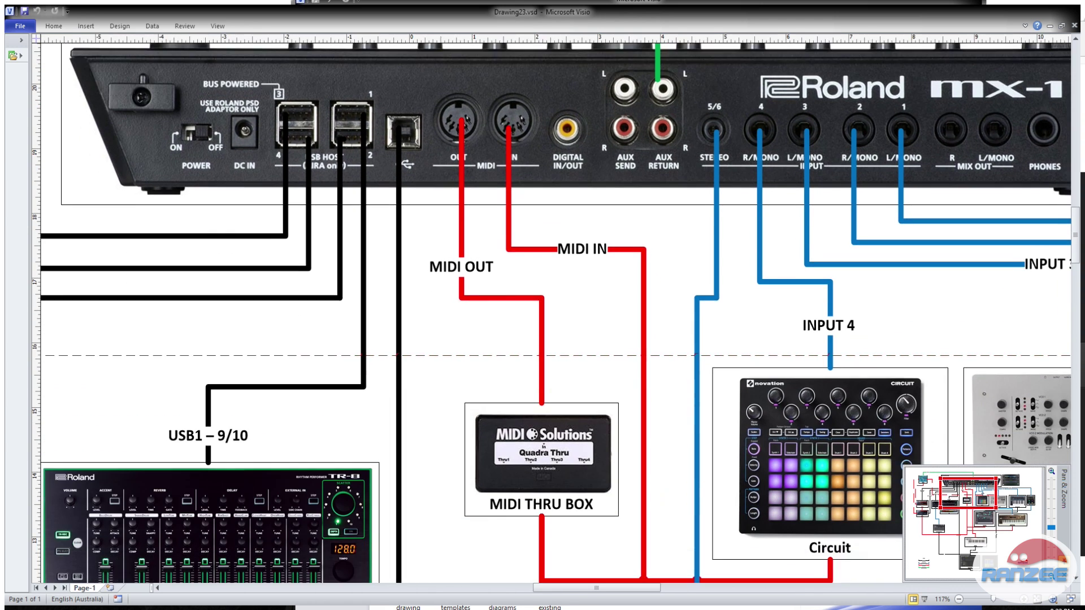
pyautogui.moveTo(968, 494); pyautogui.dragTo(969, 498)
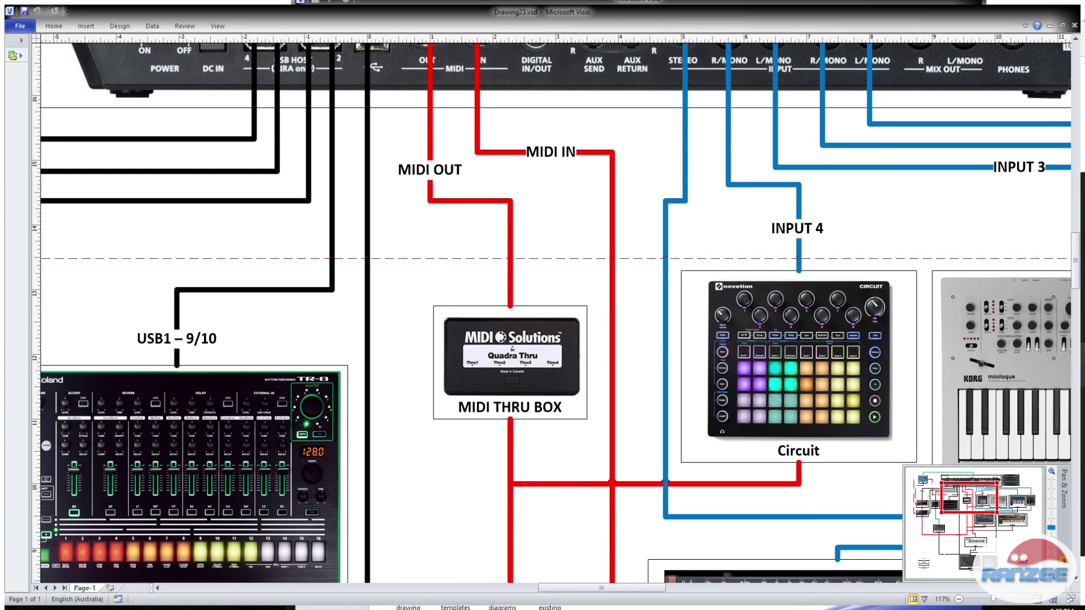
pyautogui.moveTo(970, 498); pyautogui.dragTo(970, 500)
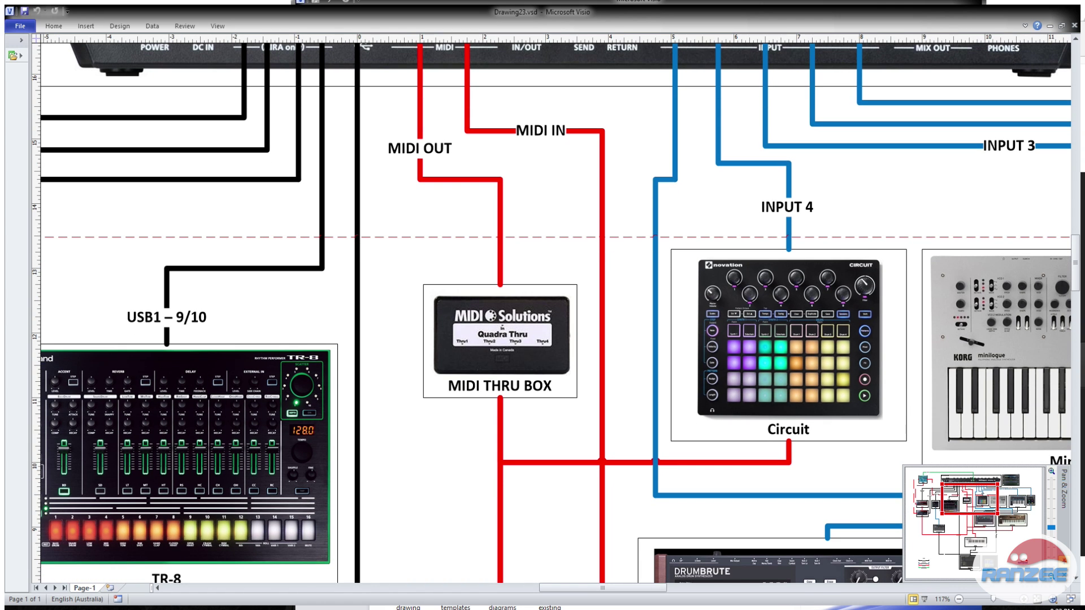
pyautogui.scroll(-4, 556, 313)
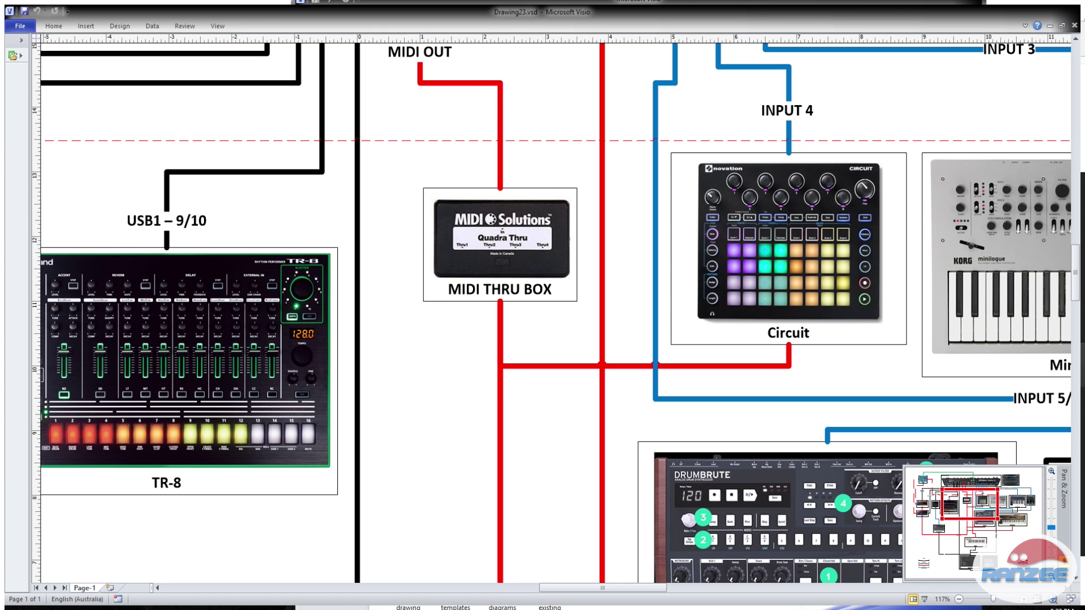
# - Examine the MIDI link between the JX-03 and JU-06, and compare the VT-3 and TR-8 connections with the MIDI thru box wiring
pyautogui.moveTo(969, 504)
pyautogui.mouseDown()
pyautogui.moveTo(966, 524)
pyautogui.moveTo(991, 522)
pyautogui.moveTo(941, 523)
pyautogui.mouseUp()
pyautogui.scroll(3, 556, 312)
pyautogui.hscroll(-1, 556, 312)
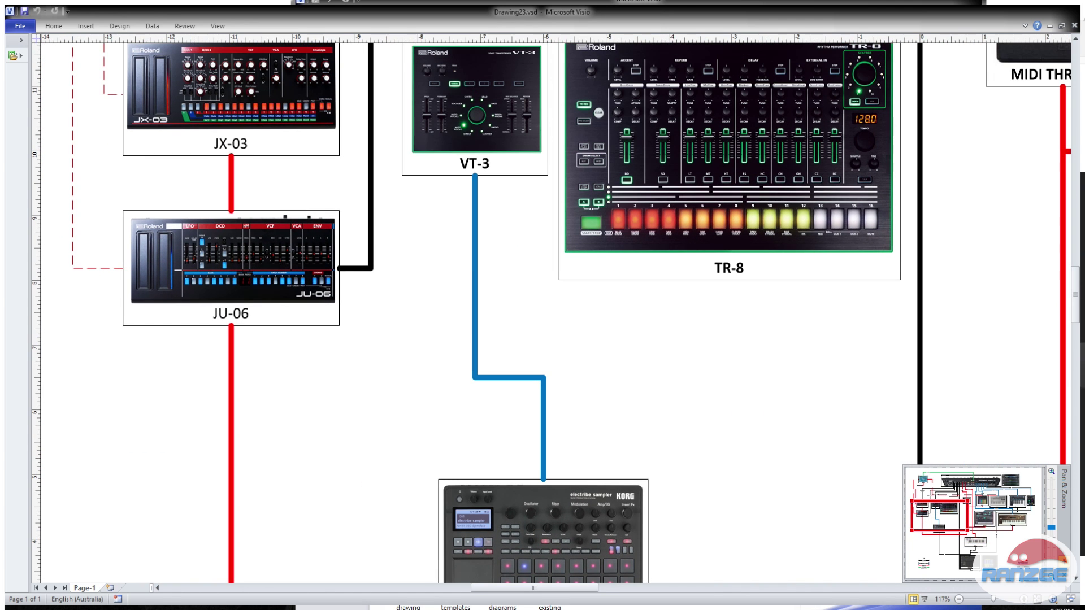
pyautogui.moveTo(939, 516); pyautogui.dragTo(945, 515)
pyautogui.hscroll(9, 556, 312)
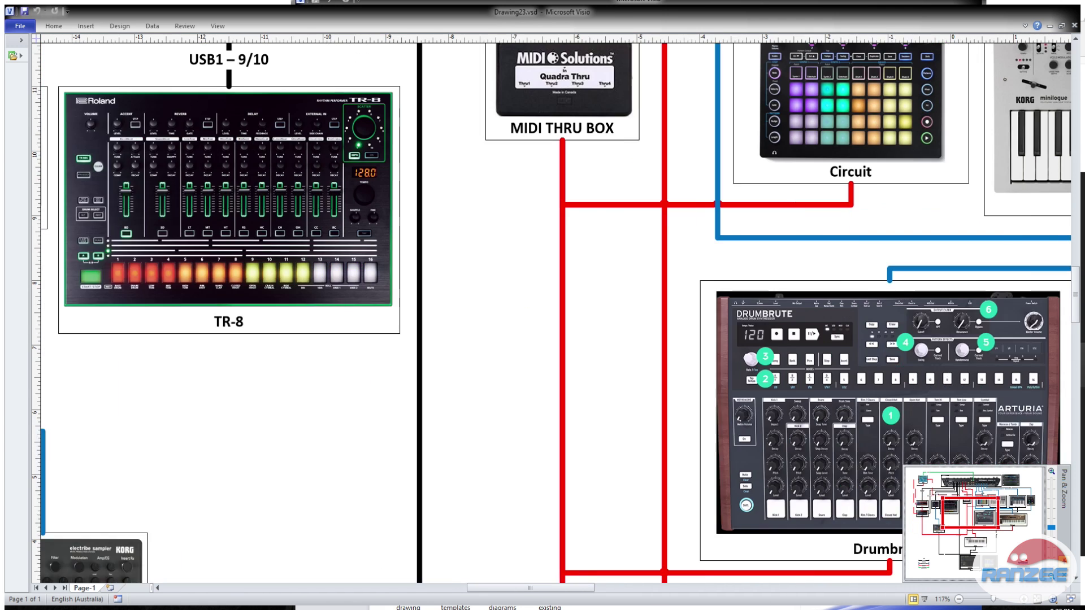
pyautogui.scroll(4, 556, 313)
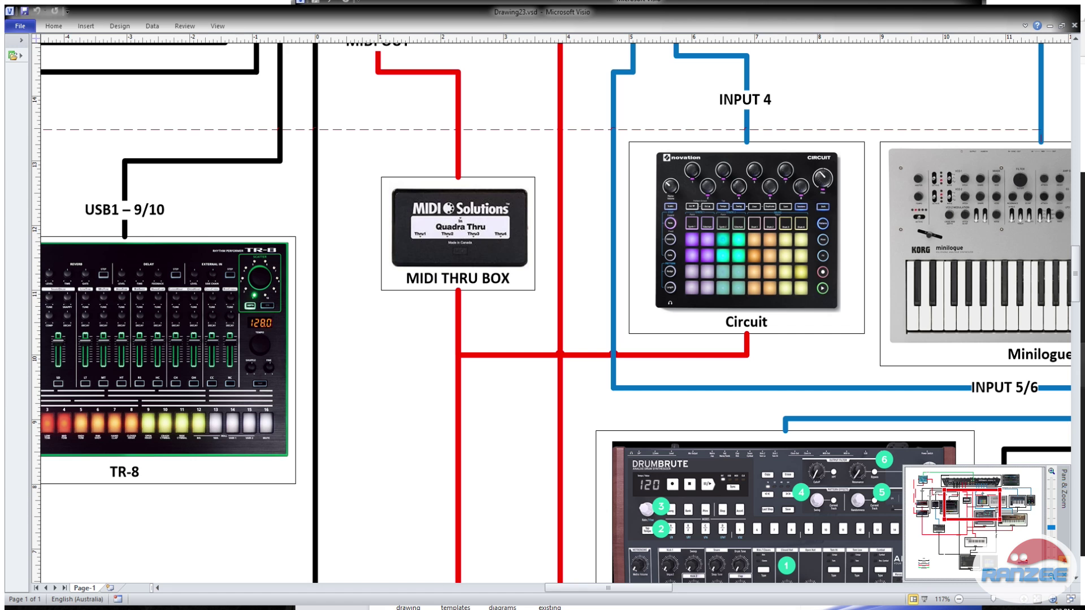
# - Trace the Keystep's MIDI line back to the MX-1's MIDI IN port
pyautogui.hotkey('ctrl', 'shift', 'w')
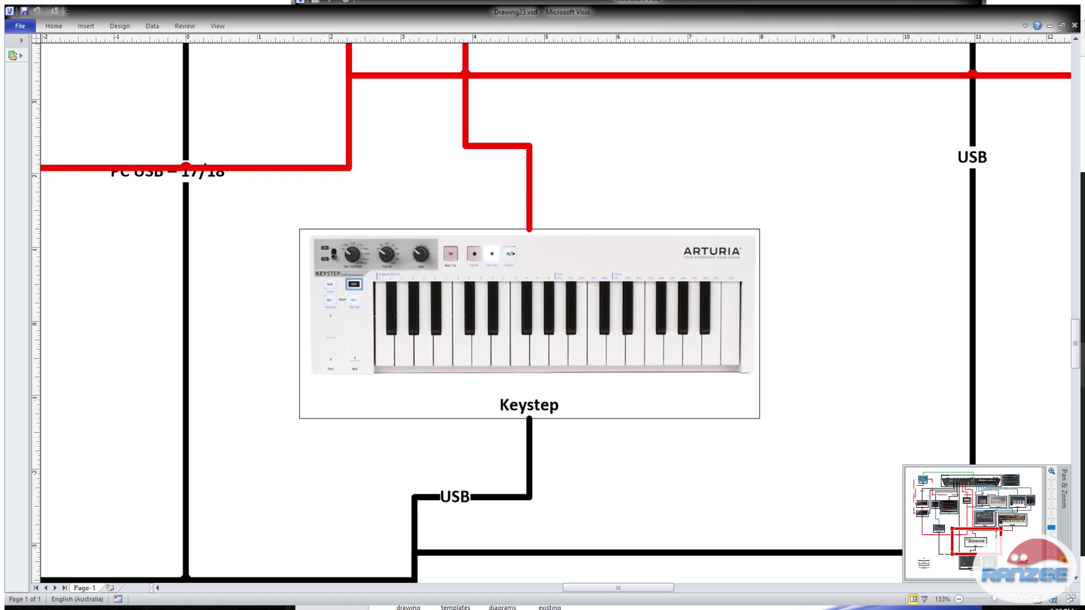
pyautogui.moveTo(976, 542); pyautogui.dragTo(970, 483)
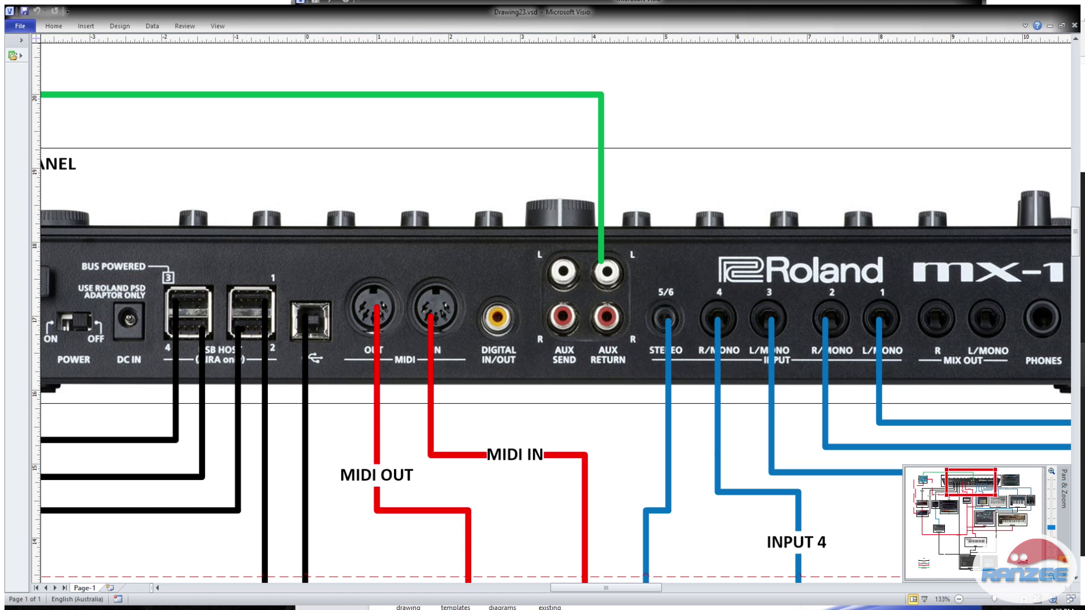
# - Follow the Big Sky's green SENDS line and its dashed lines towards the Minilogue and JX-03
pyautogui.moveTo(971, 483); pyautogui.dragTo(927, 480)
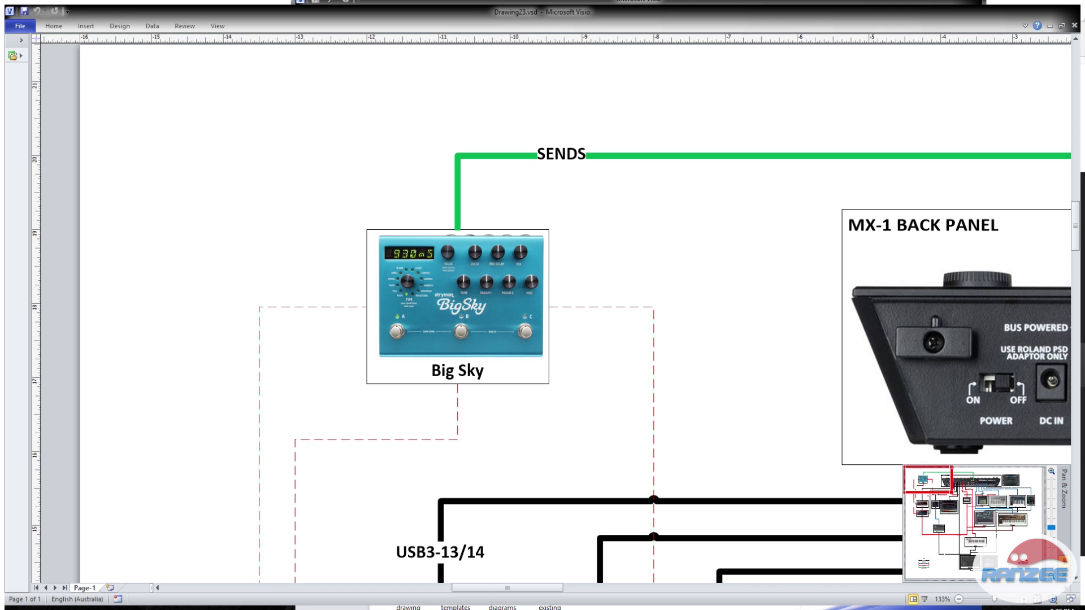
pyautogui.moveTo(928, 480); pyautogui.dragTo(992, 498)
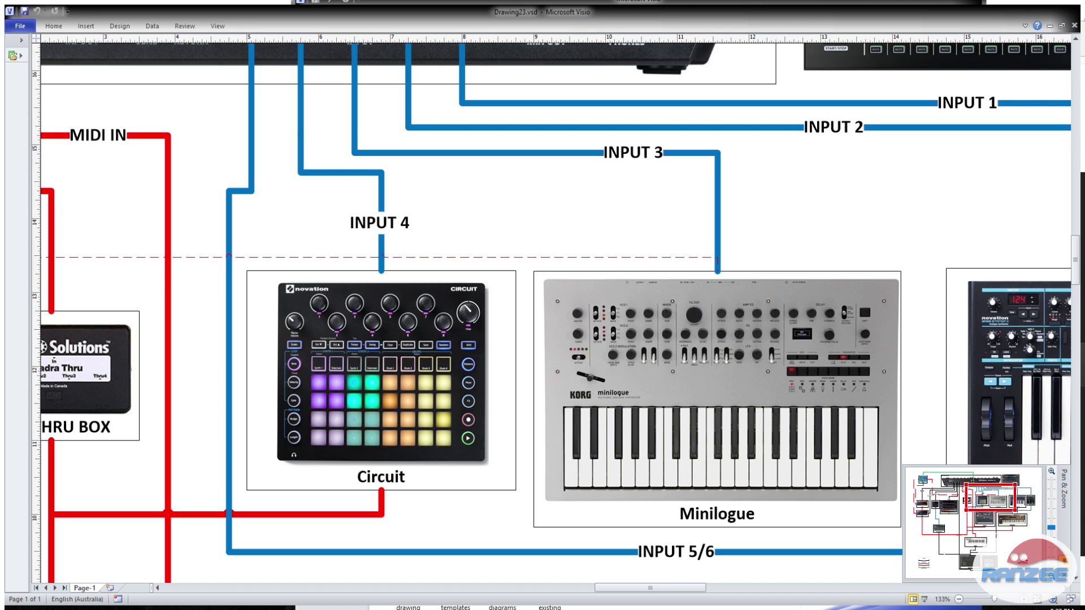
pyautogui.moveTo(990, 498); pyautogui.dragTo(925, 503)
pyautogui.scroll(5, 555, 312)
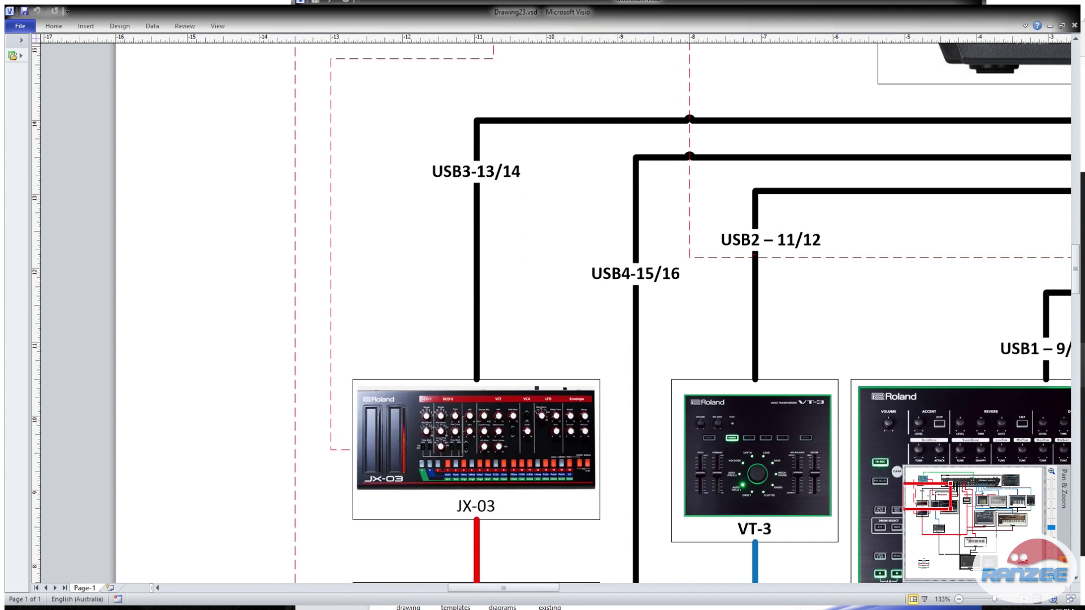
pyautogui.moveTo(929, 487); pyautogui.dragTo(937, 482)
pyautogui.hscroll(1, 556, 312)
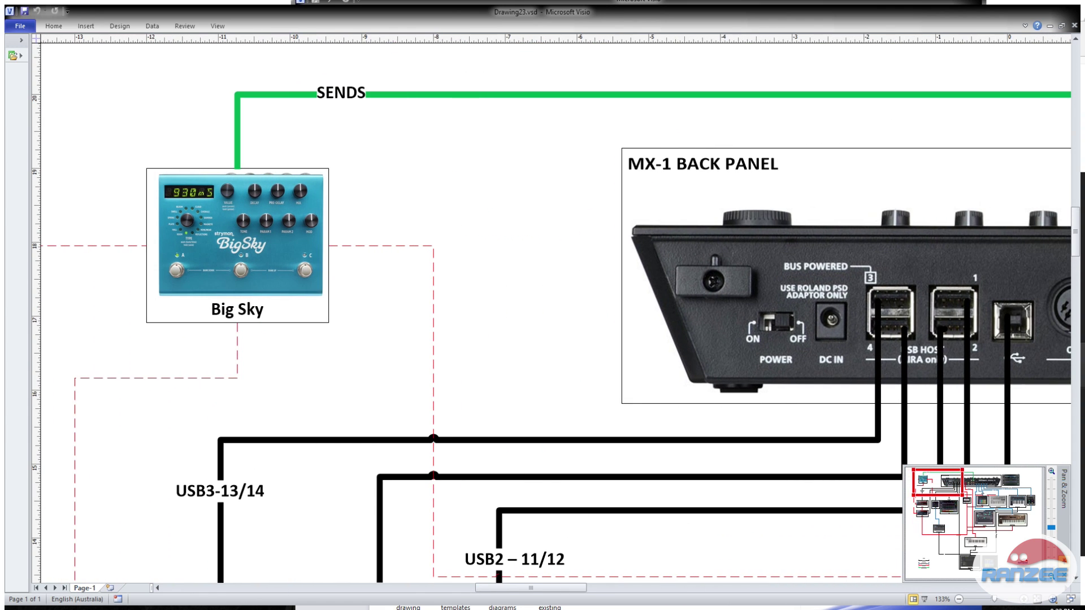
# - Review the MX-1 back panel's AUX, USB and audio connections, and locate Ableton Live and the Push on the USB lines
pyautogui.hscroll(4, 556, 312)
pyautogui.scroll(-1, 555, 312)
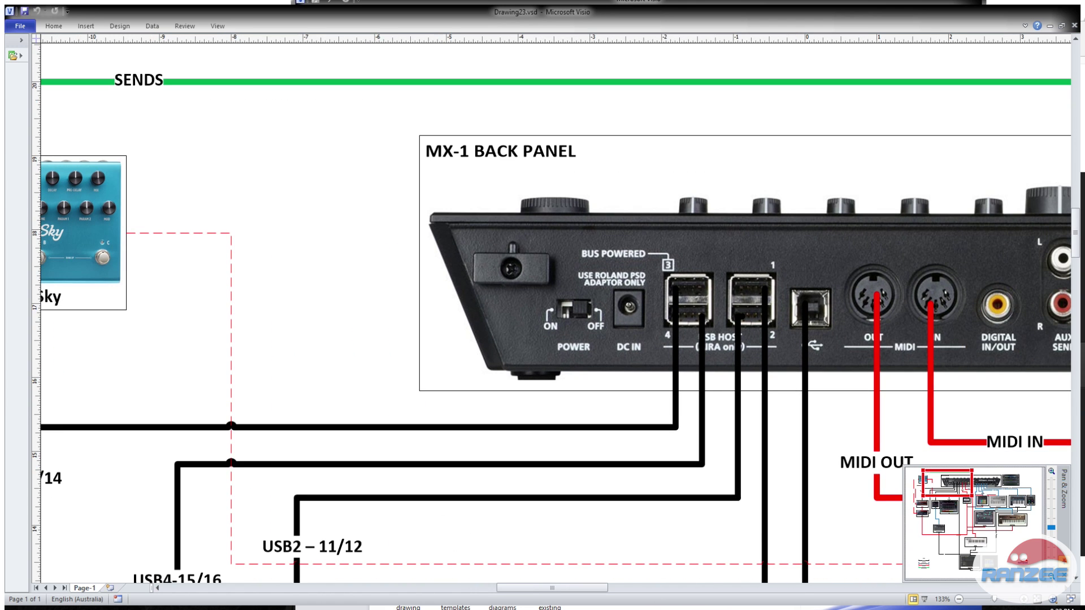
pyautogui.scroll(-1, 556, 313)
pyautogui.hscroll(4, 555, 312)
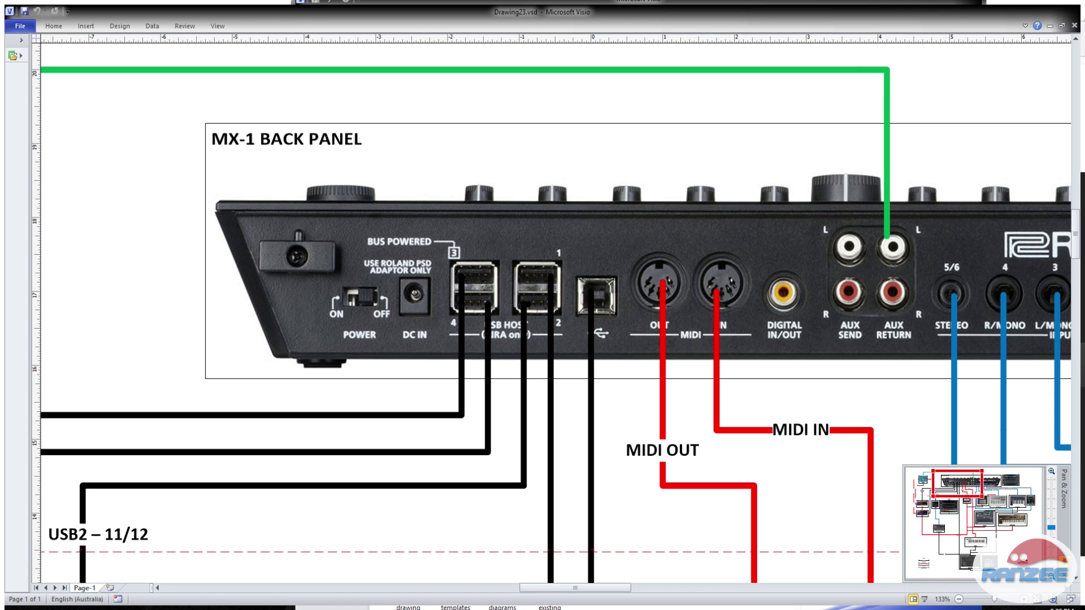
pyautogui.hscroll(6, 556, 312)
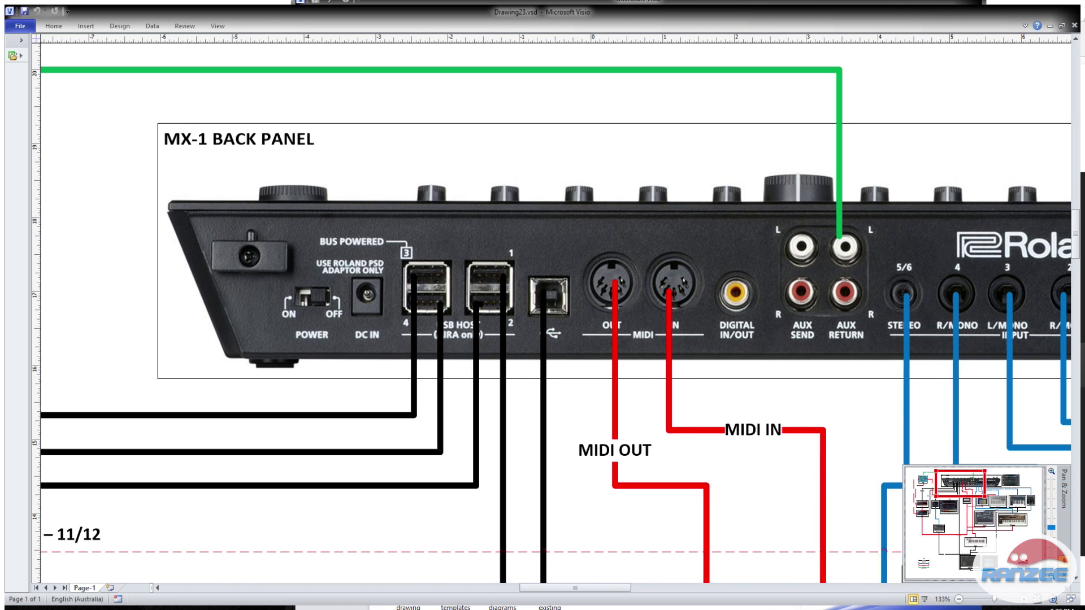
pyautogui.scroll(-2, 555, 312)
pyautogui.hscroll(1, 556, 312)
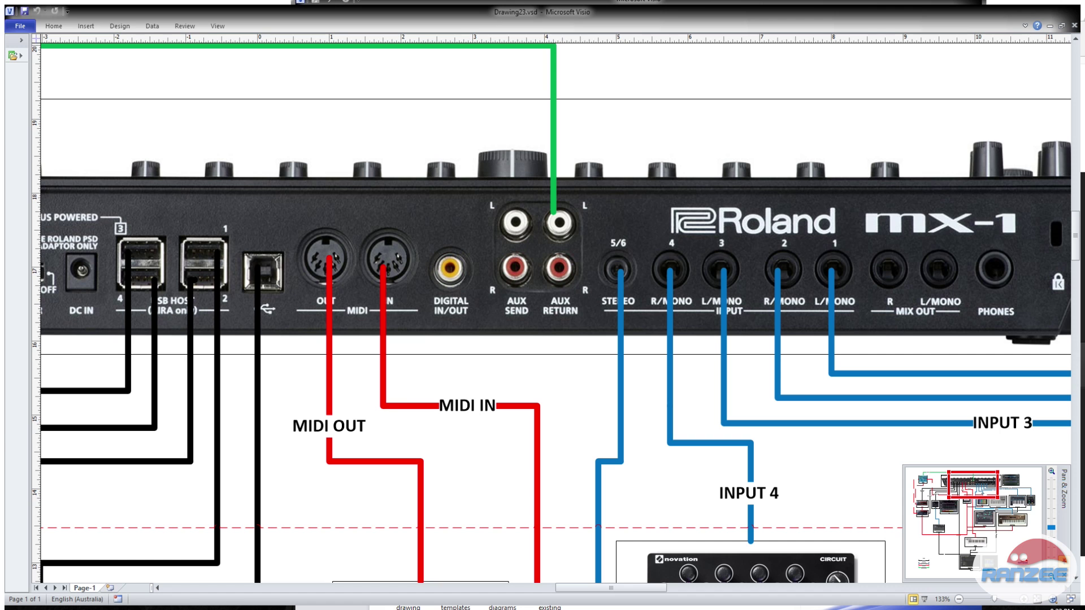
pyautogui.moveTo(973, 484); pyautogui.dragTo(979, 563)
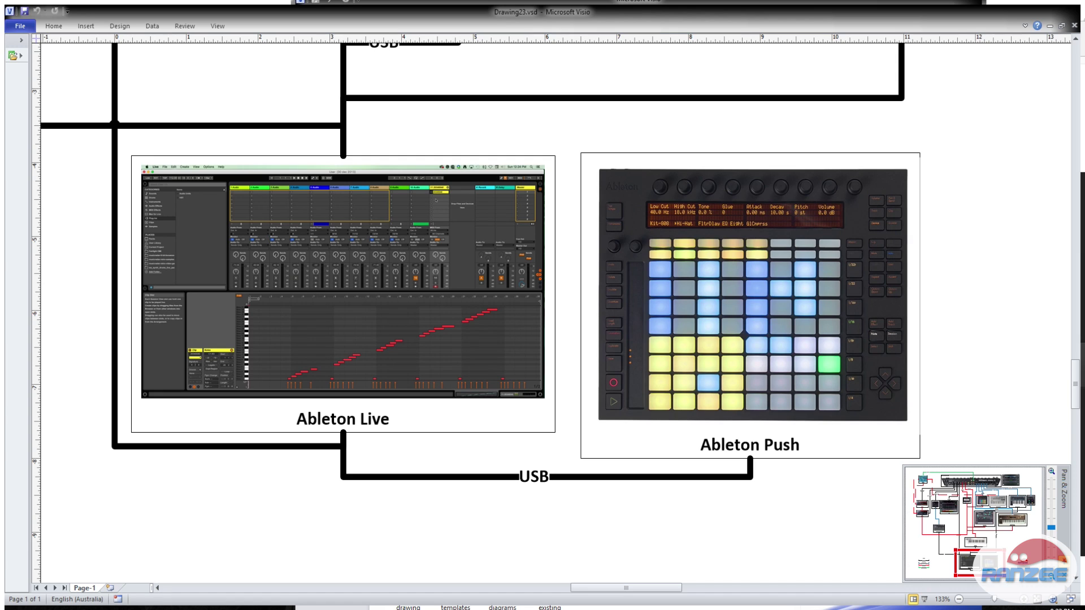